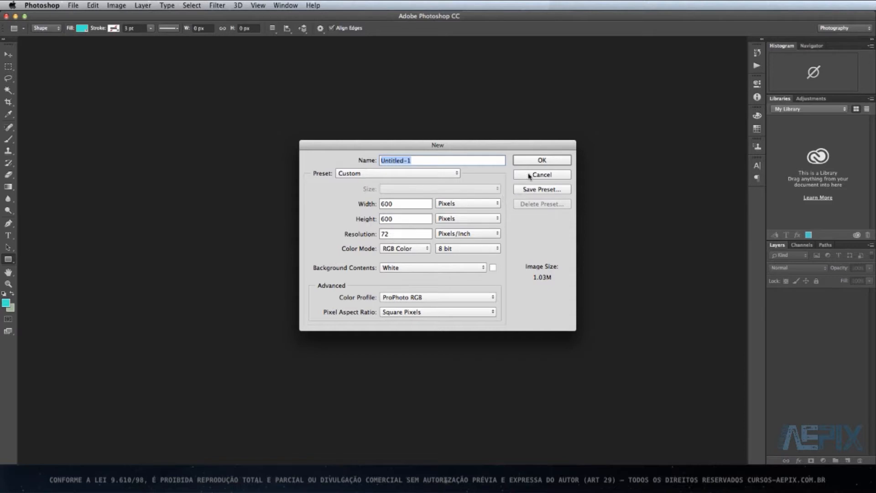
Step: Create the 600 × 600 px white document and draw a turquoise circle about 272 px wide in its lower half with the Ellipse tool
{"action": "left_click", "coordinate": [530, 162]}
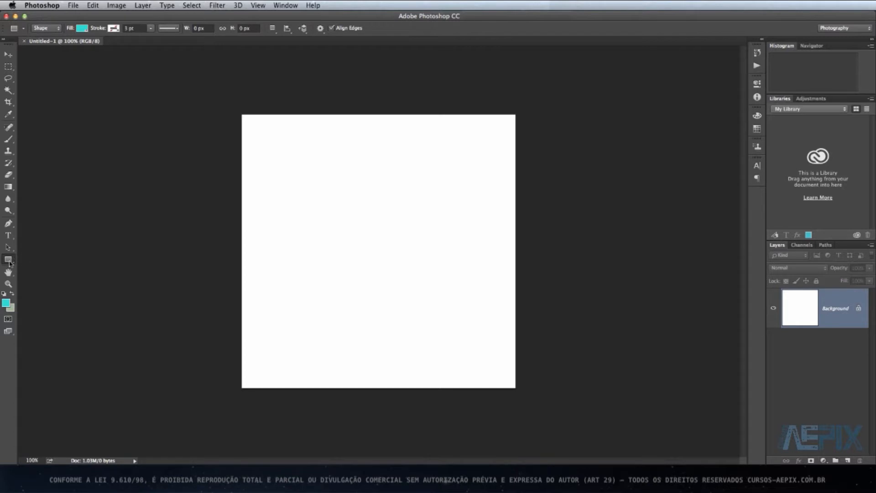
{"action": "left_click", "coordinate": [9, 260]}
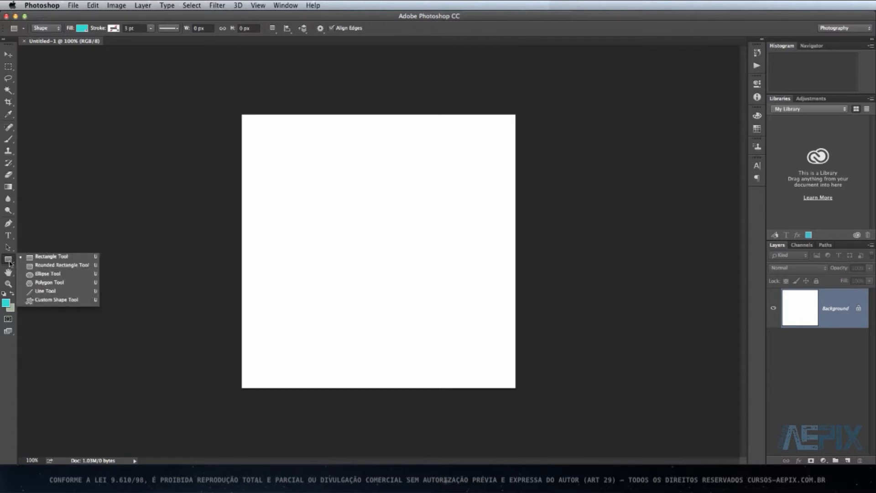
{"action": "left_click", "coordinate": [57, 274]}
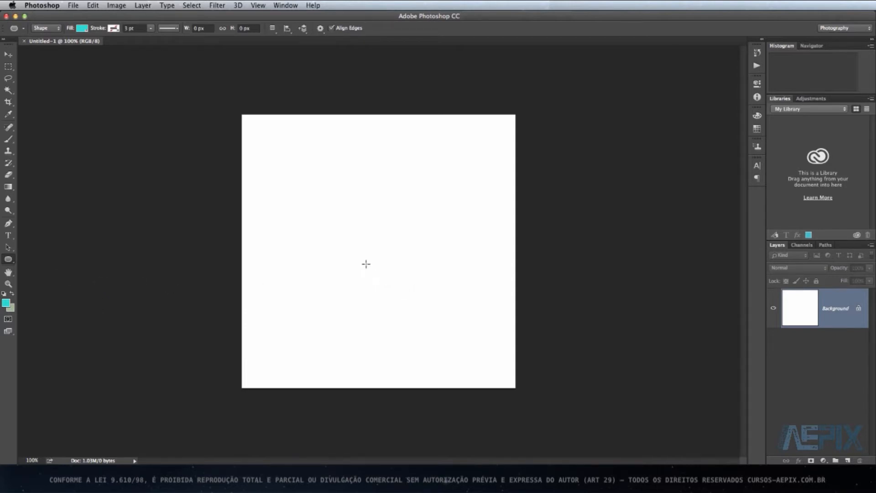
{"action": "left_click_drag", "start_coordinate": [336, 253], "coordinate": [483, 377]}
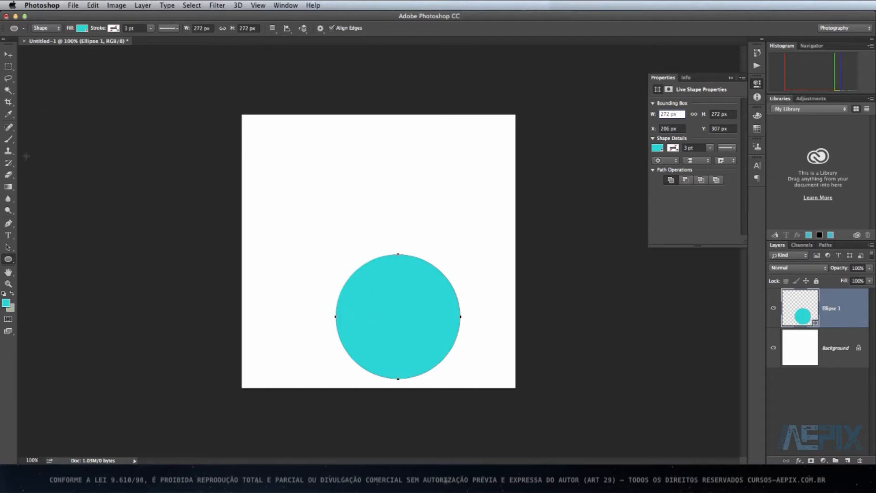
Step: Move the circle with the Path Selection tool to about X 164 px, Y 300 px, centred horizontally on the canvas
{"action": "left_click", "coordinate": [9, 249]}
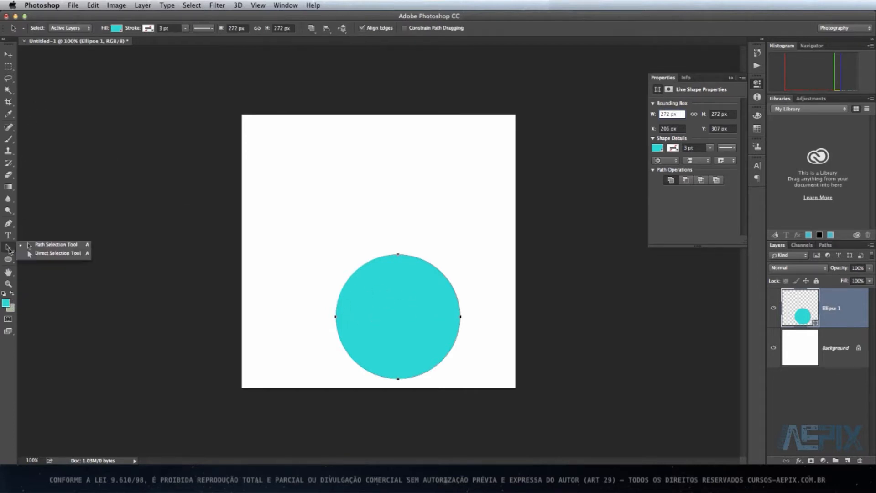
{"action": "left_click", "coordinate": [45, 248]}
{"action": "mouse_move", "coordinate": [407, 332]}
{"action": "left_mouse_down"}
{"action": "mouse_move", "coordinate": [410, 320]}
{"action": "mouse_move", "coordinate": [393, 297]}
{"action": "mouse_move", "coordinate": [392, 334]}
{"action": "left_mouse_up"}
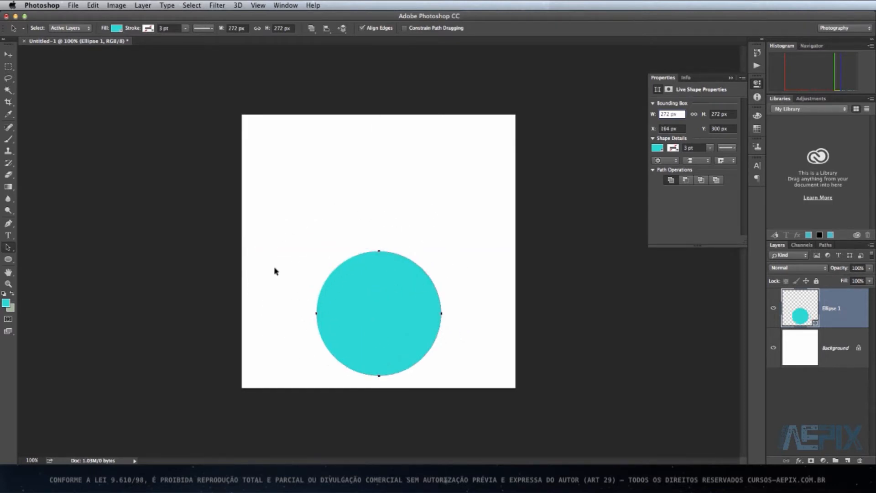
{"action": "left_click", "coordinate": [8, 260]}
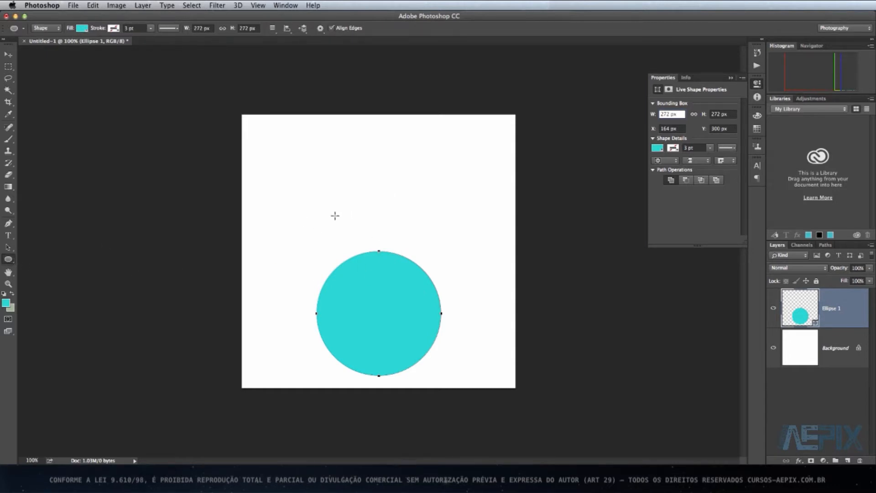
{"action": "left_click_drag", "start_coordinate": [334, 204], "coordinate": [418, 296]}
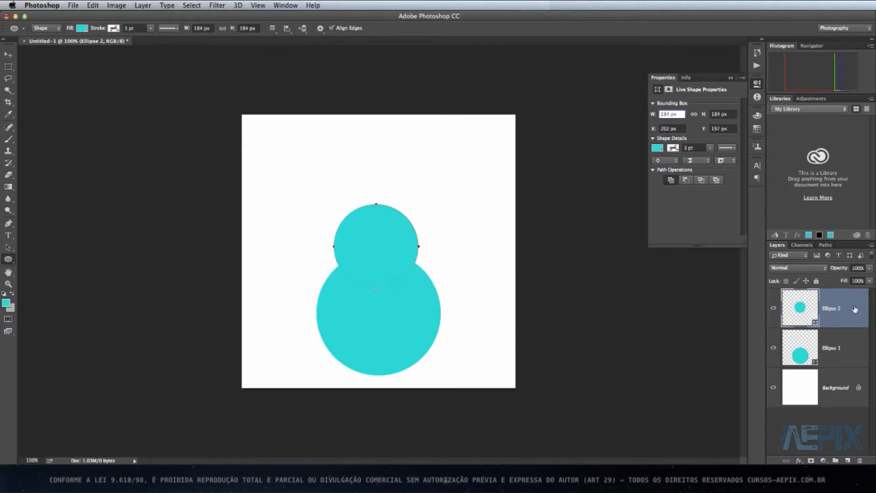
{"action": "left_click_drag", "start_coordinate": [853, 318], "coordinate": [860, 461]}
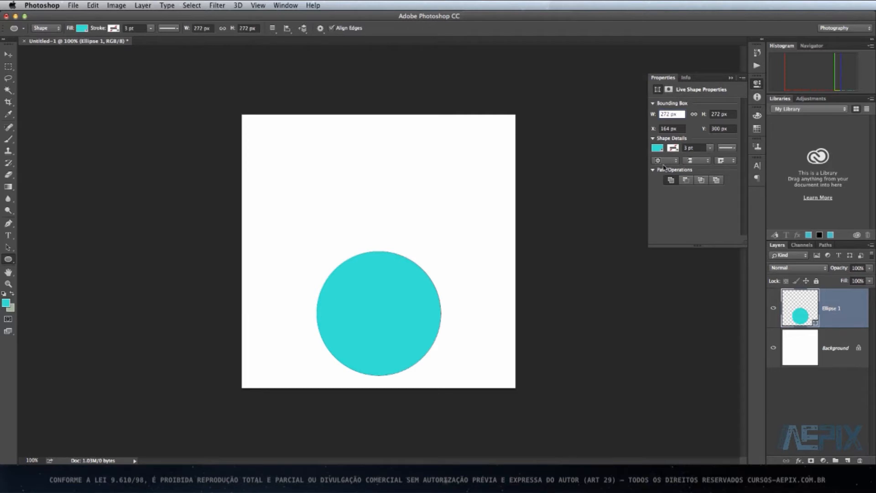
Step: Draw a second circle about 184 px wide in Combine Shapes mode on the same layer, overlapping the top of the large circle
{"action": "left_click", "coordinate": [273, 28]}
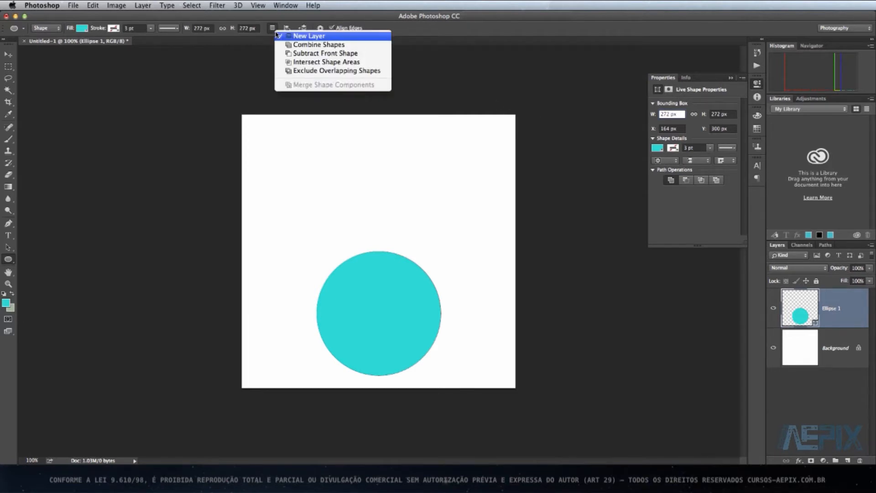
{"action": "left_click", "coordinate": [336, 46]}
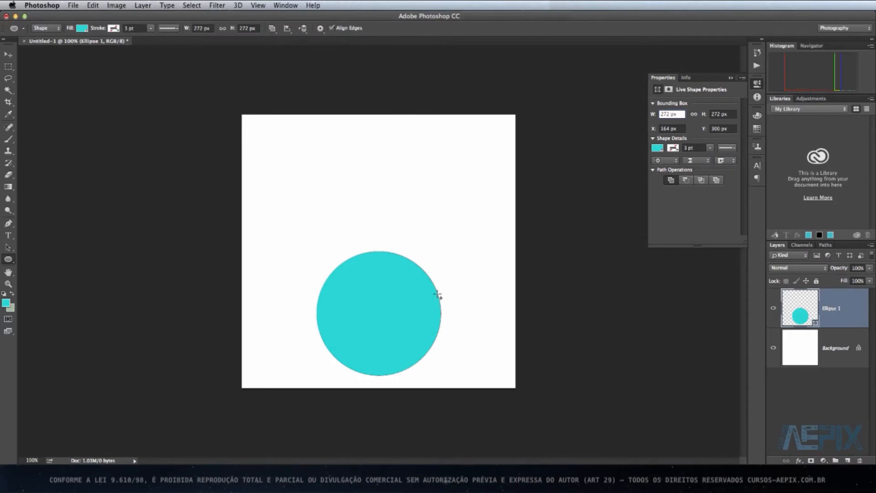
{"action": "left_click_drag", "start_coordinate": [336, 214], "coordinate": [420, 299]}
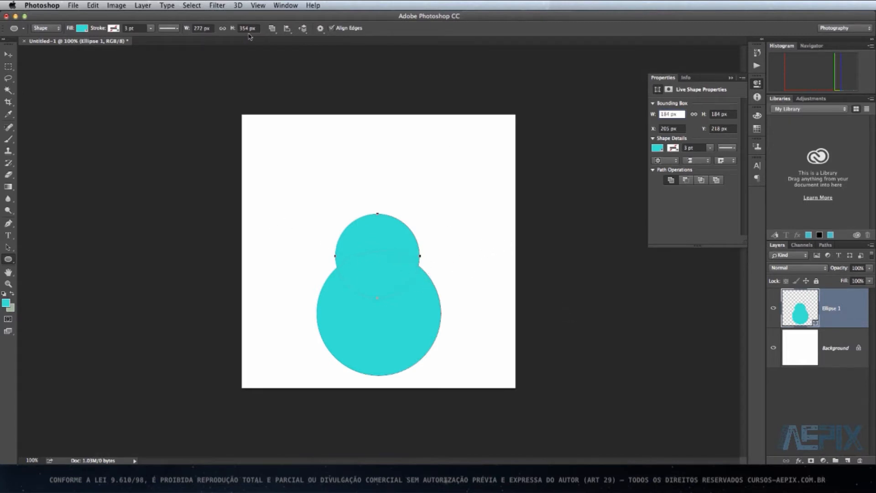
Step: Try Subtract Front Shape and Intersect Shape Areas on the small circle, and settle on Exclude Overlapping Shapes
{"action": "left_click", "coordinate": [273, 30]}
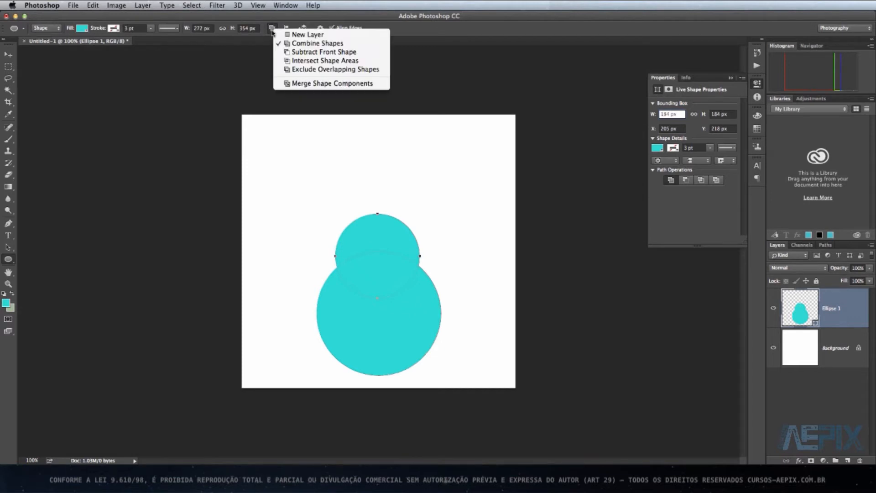
{"action": "left_click", "coordinate": [320, 52]}
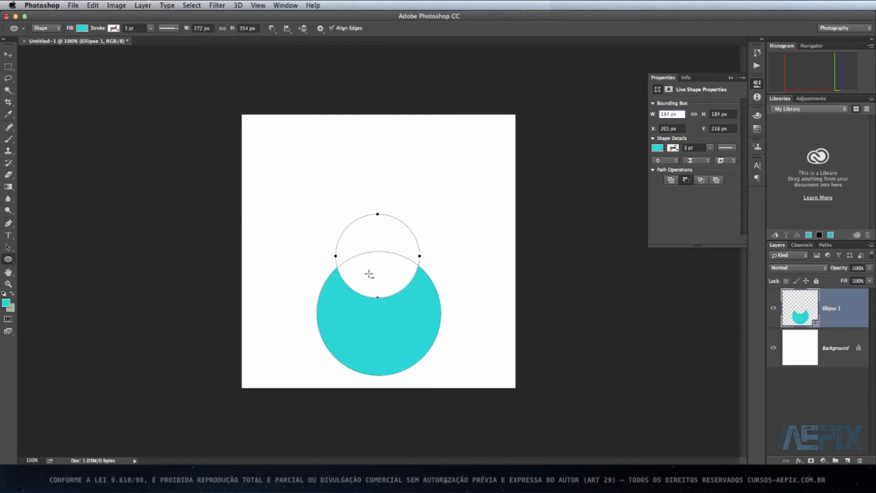
{"action": "left_click", "coordinate": [277, 29]}
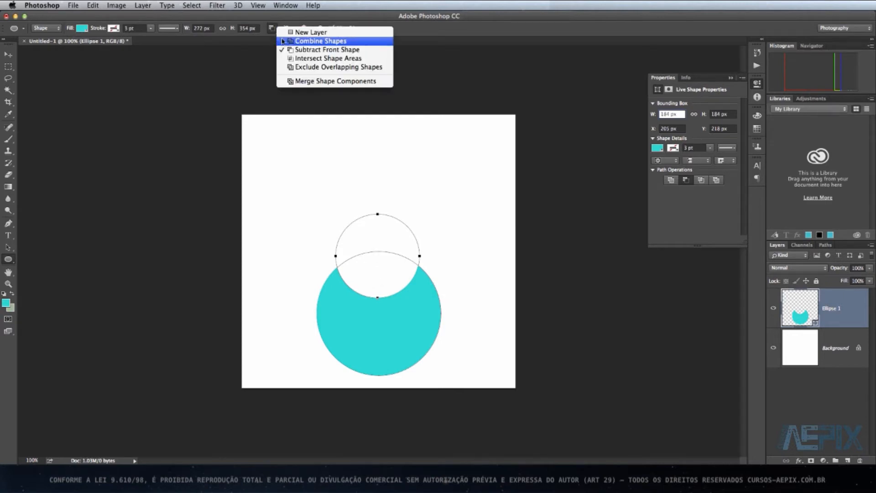
{"action": "left_click", "coordinate": [329, 58]}
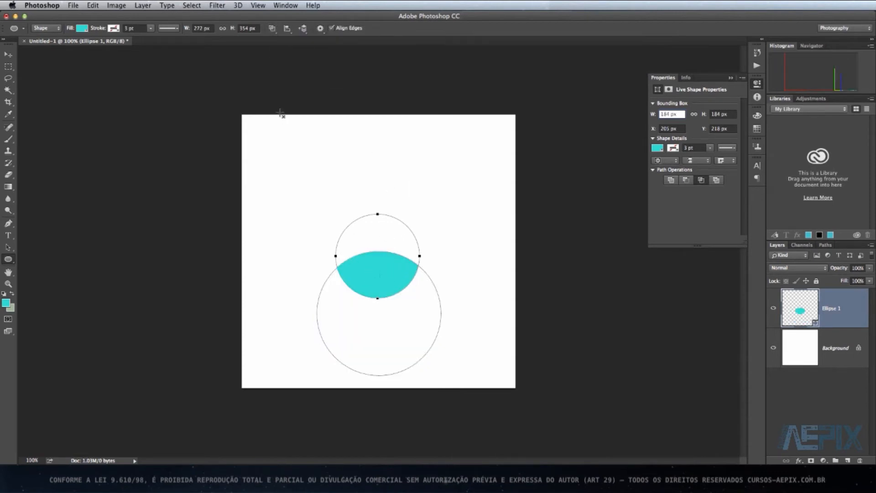
{"action": "left_click", "coordinate": [273, 28]}
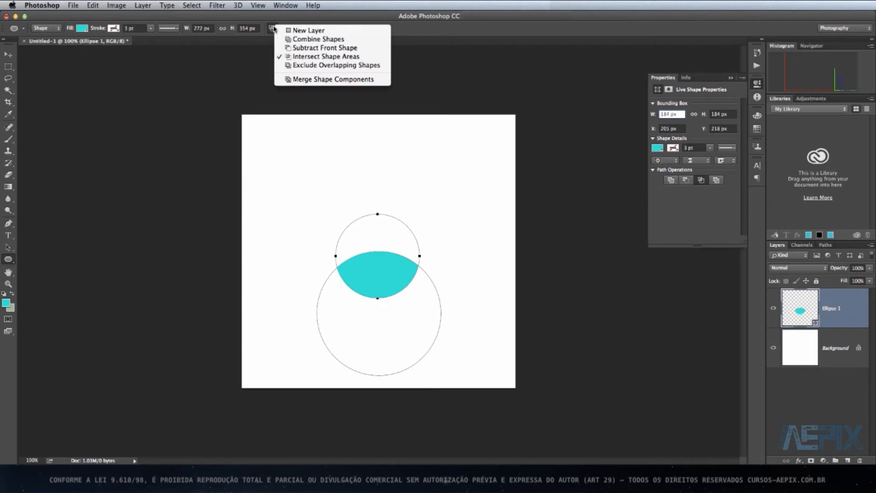
{"action": "left_click", "coordinate": [318, 65]}
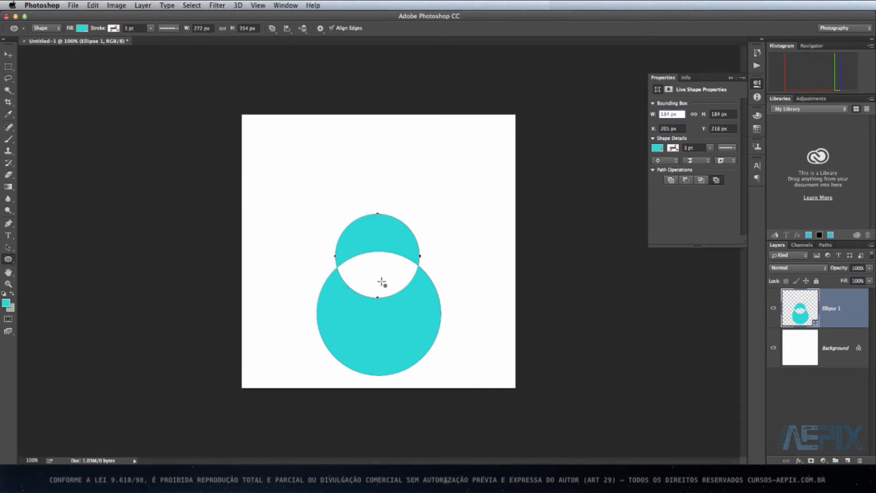
Step: Set the path alignment reference to Align To Selection and activate the Path Selection tool
{"action": "left_click", "coordinate": [288, 29]}
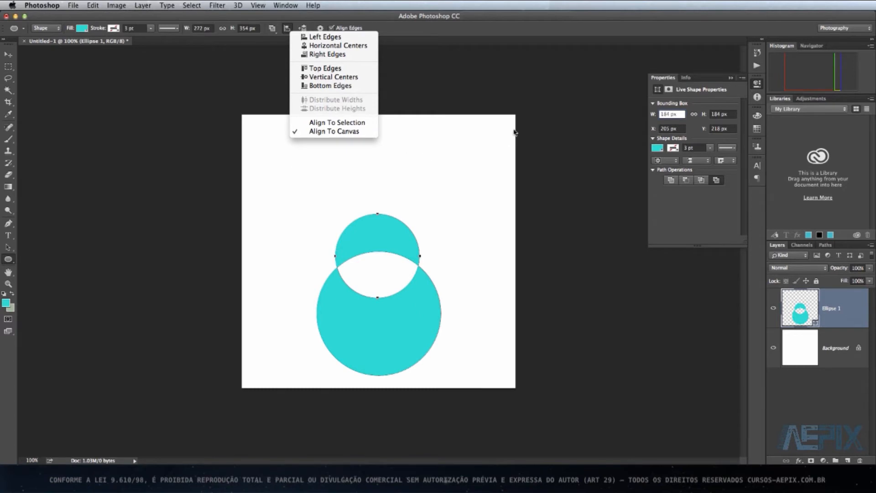
{"action": "left_click", "coordinate": [327, 125]}
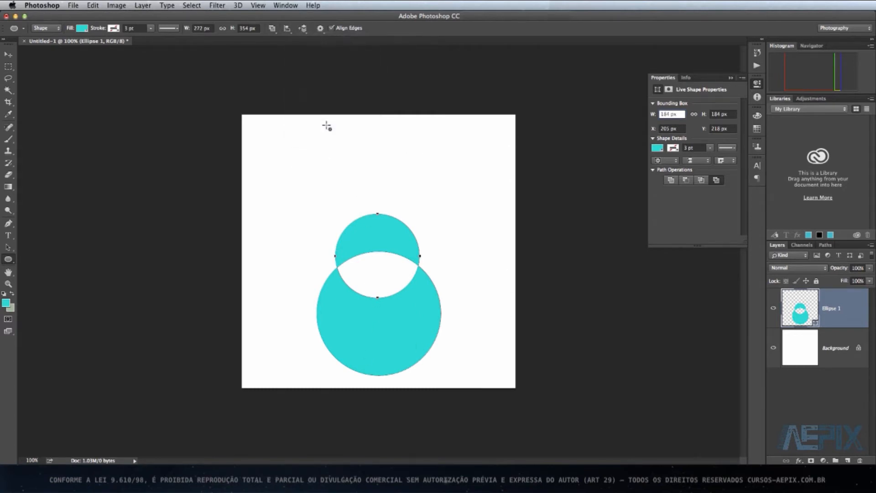
{"action": "left_click", "coordinate": [288, 30]}
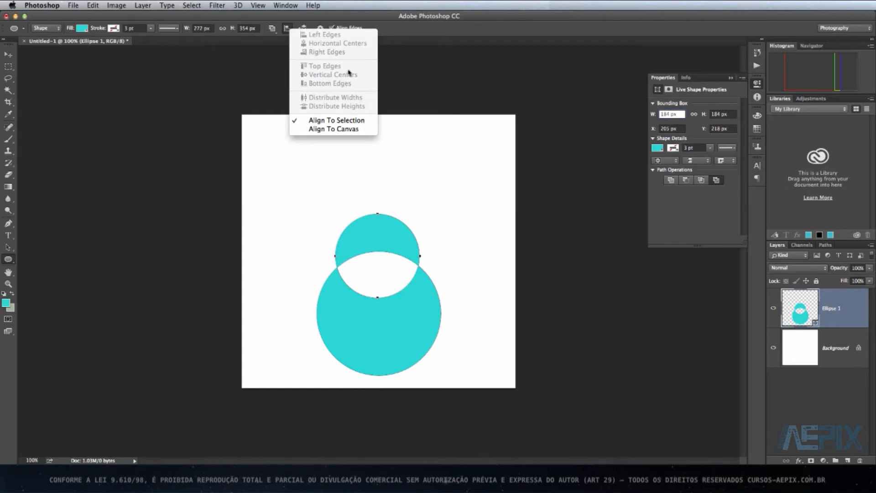
{"action": "left_click", "coordinate": [8, 249]}
{"action": "left_click", "coordinate": [9, 249]}
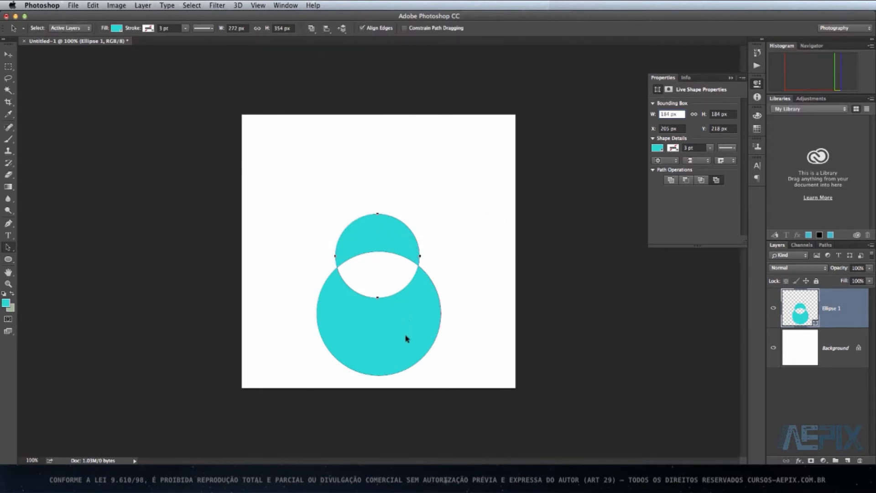
Step: Align both circles by their left edges and right edges, finishing with Horizontal Centers
{"action": "left_click", "coordinate": [328, 32]}
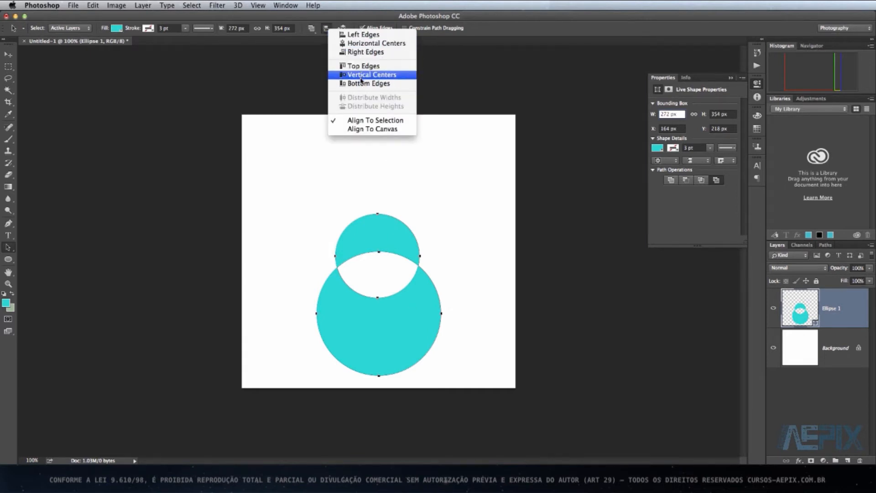
{"action": "left_click", "coordinate": [364, 34]}
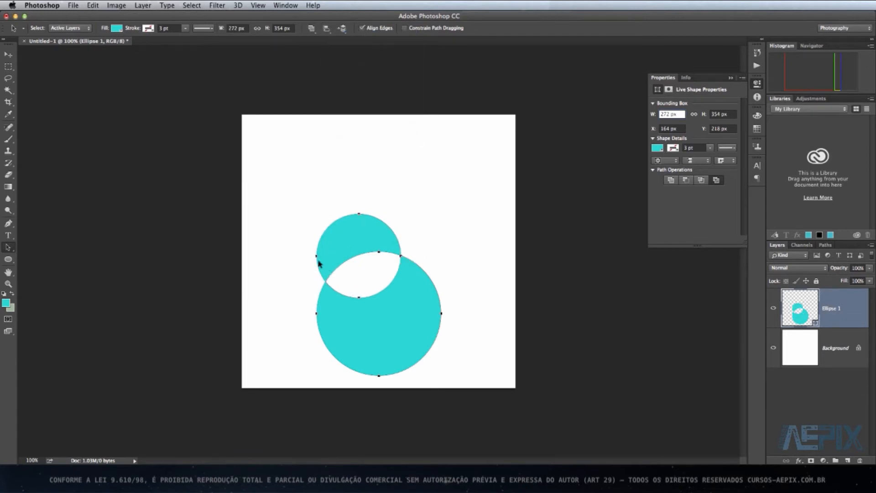
{"action": "left_click", "coordinate": [327, 29]}
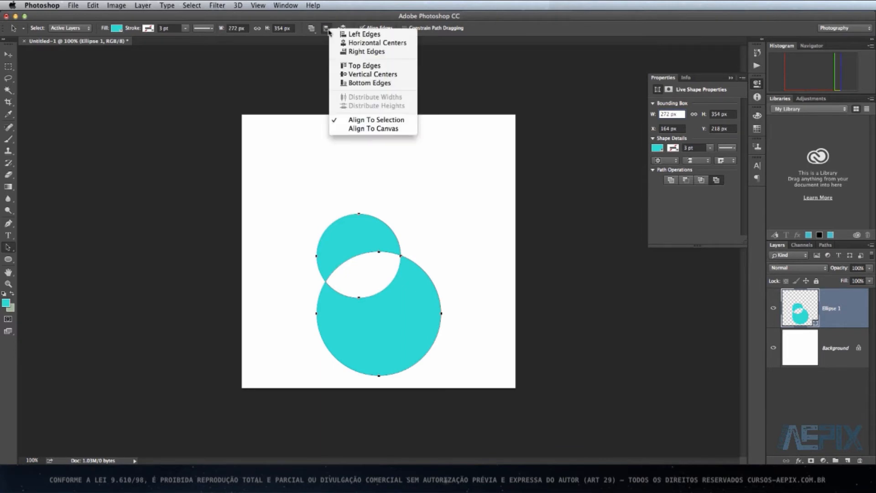
{"action": "left_click", "coordinate": [354, 51]}
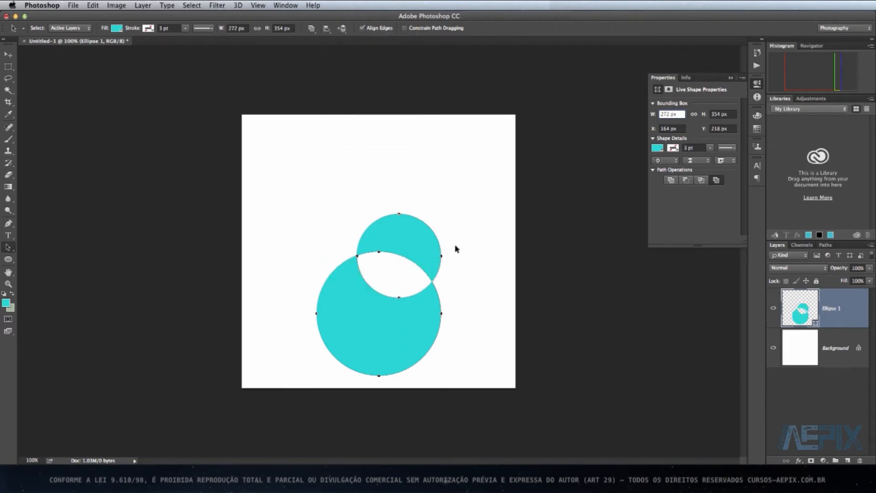
{"action": "left_click", "coordinate": [343, 28]}
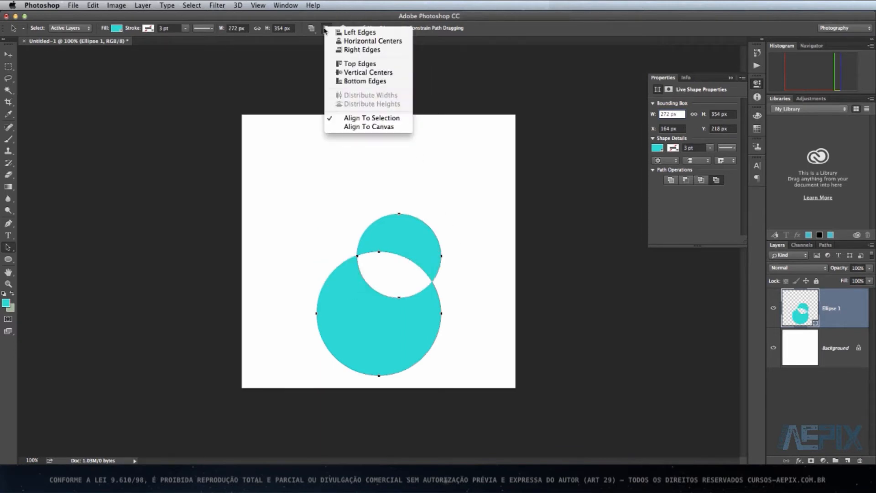
{"action": "left_click", "coordinate": [343, 41]}
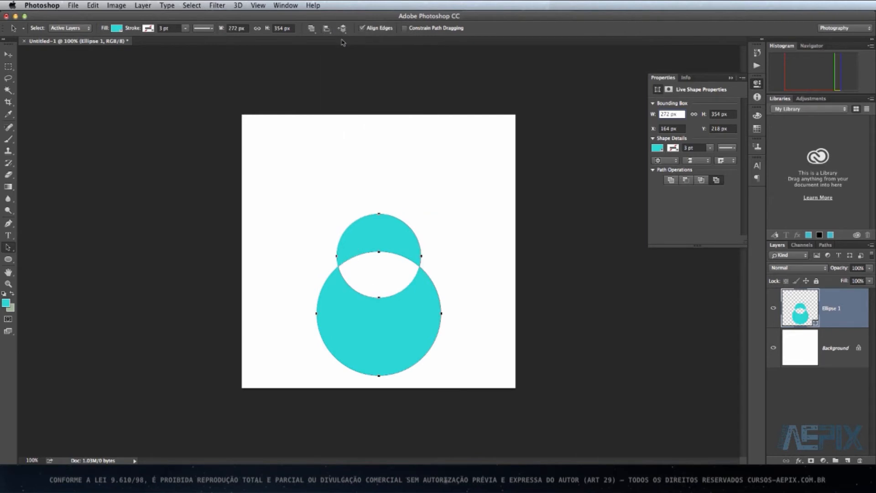
Step: Try aligning the two circles by Top Edges, Vertical Centers and Bottom Edges in turn
{"action": "left_click", "coordinate": [327, 29]}
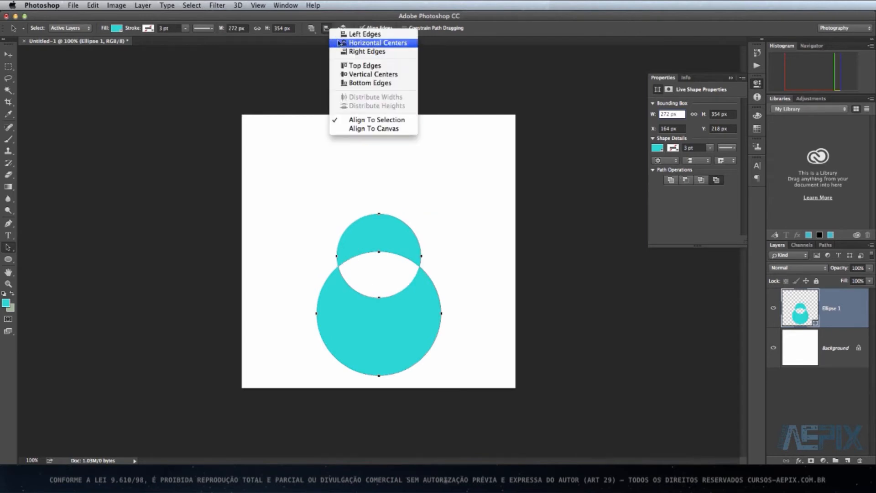
{"action": "left_click", "coordinate": [364, 69]}
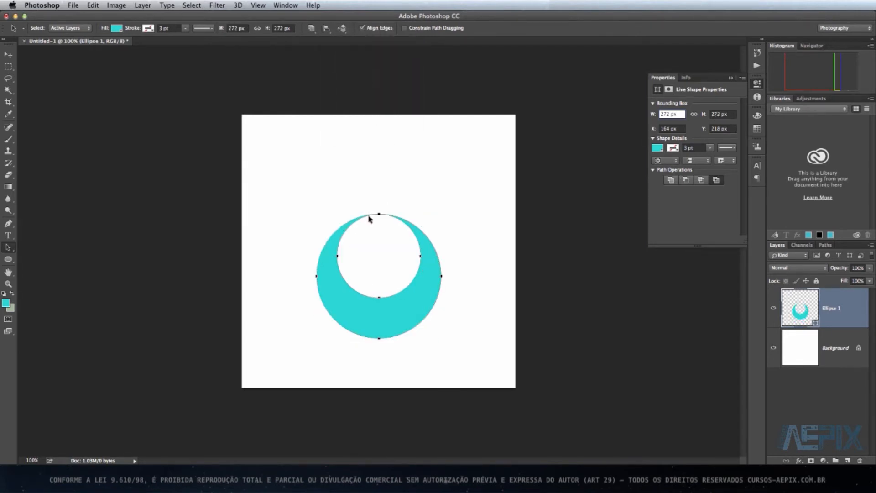
{"action": "left_click", "coordinate": [327, 28]}
{"action": "left_click", "coordinate": [351, 71]}
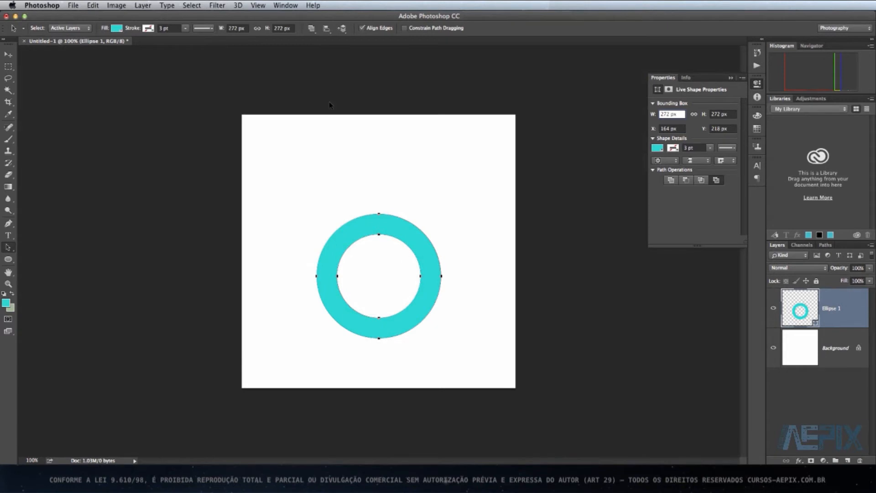
{"action": "left_click", "coordinate": [327, 28]}
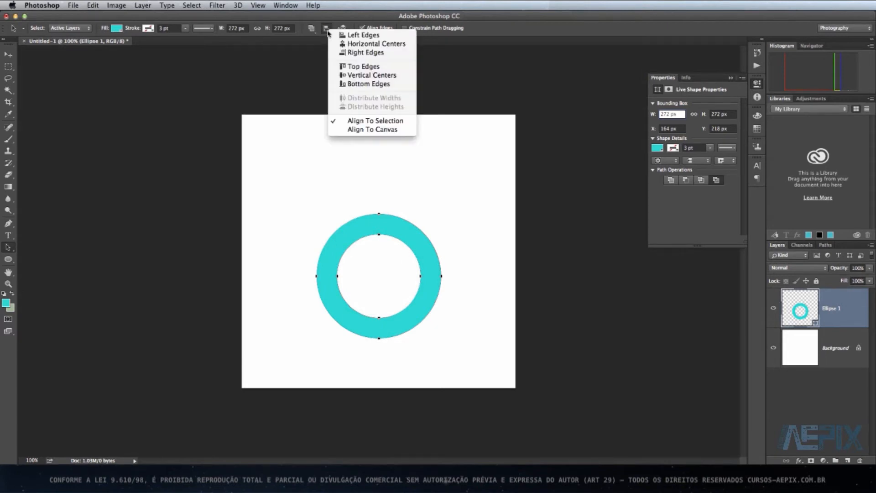
{"action": "left_click", "coordinate": [351, 84]}
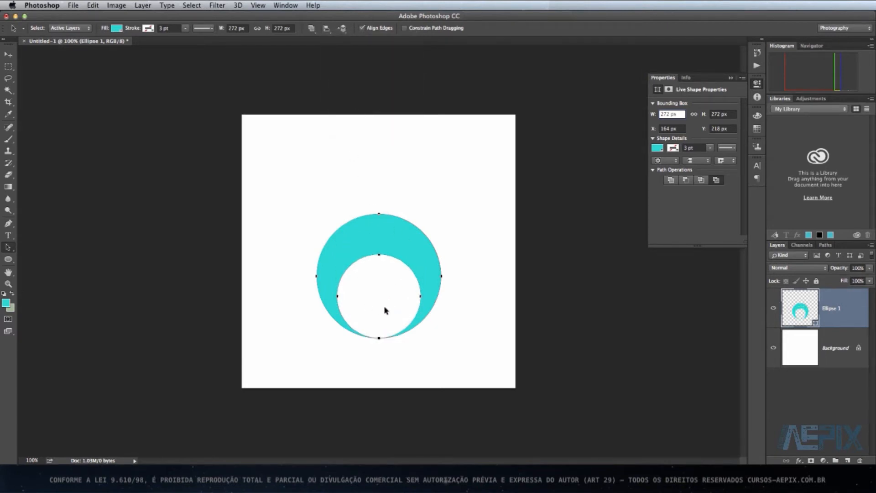
Step: Undo the last three vertical alignments of the circles
{"action": "key", "text": "super"}
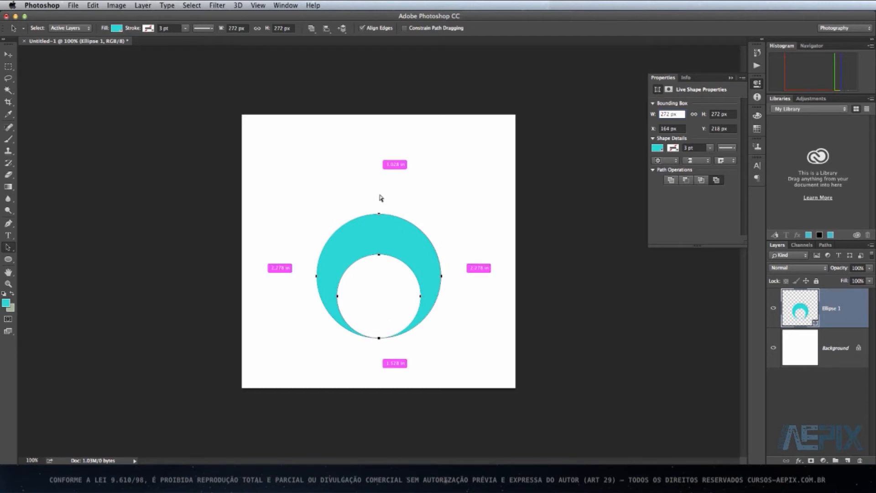
{"action": "key", "text": "alt+super+z"}
{"action": "key", "text": "alt+super+z"}
{"action": "key", "text": "alt+super+z"}
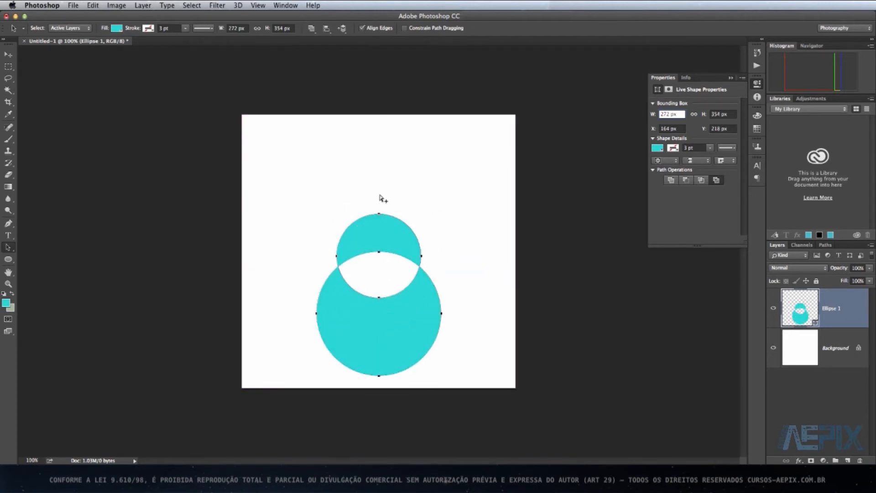
Step: Step back through the earlier alignment and path operation changes until the two circles are combined into one shape
{"action": "key", "text": "alt+super+z"}
{"action": "key", "text": "alt+super+z"}
{"action": "key", "text": "alt+super+z"}
{"action": "key", "text": "alt+super+z"}
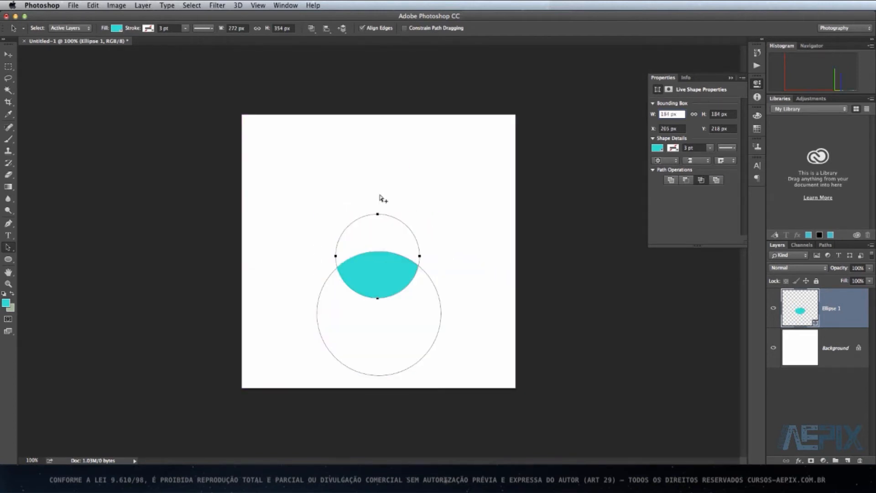
{"action": "key", "text": "alt+super+z"}
{"action": "key", "text": "alt+super+z"}
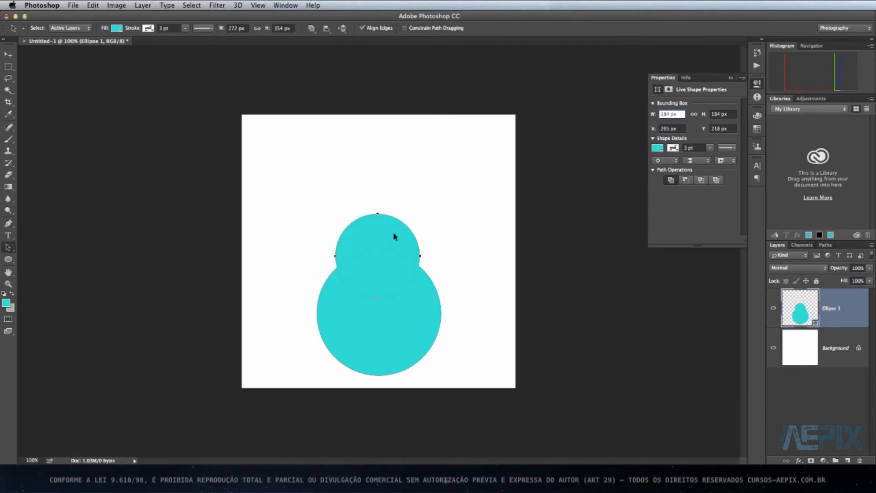
Step: Try no fill, a solid color, a linear black-to-white gradient and two pattern fills on the combined circles
{"action": "left_click", "coordinate": [117, 28]}
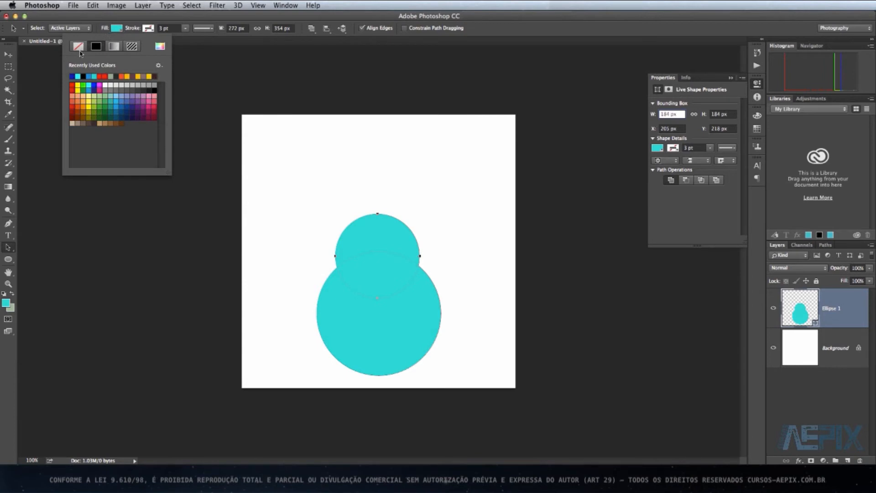
{"action": "left_click", "coordinate": [79, 46]}
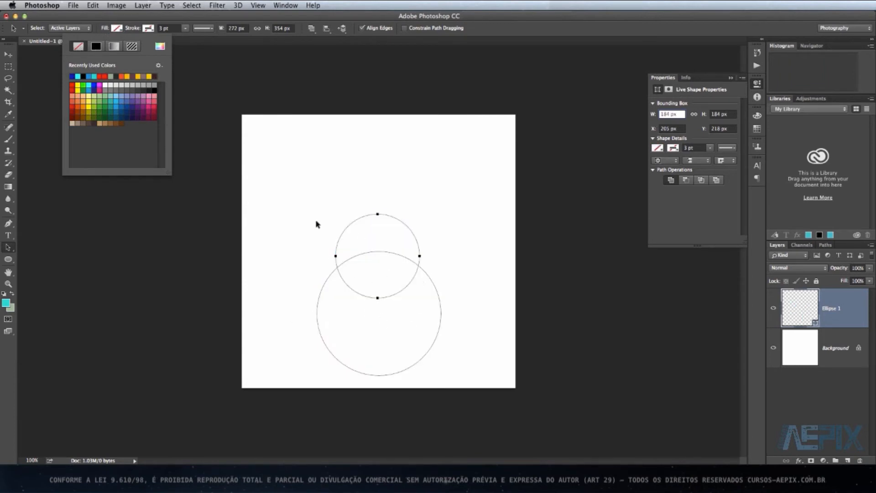
{"action": "left_click", "coordinate": [96, 46]}
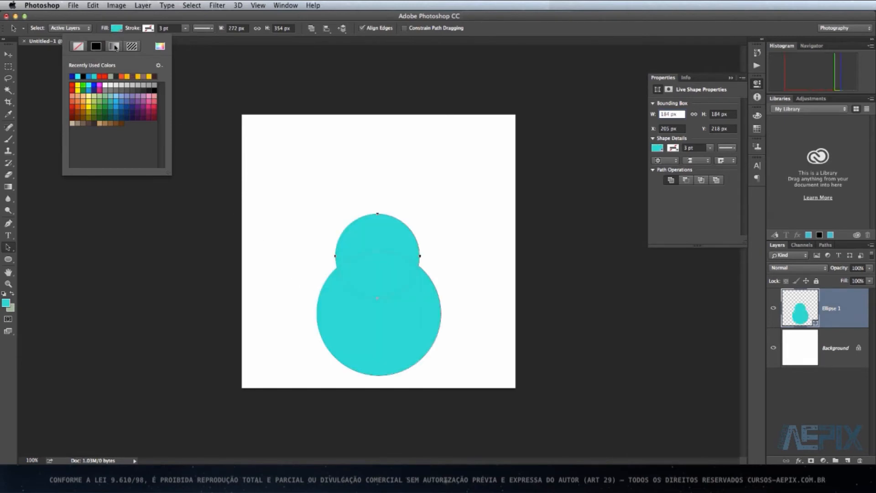
{"action": "left_click", "coordinate": [114, 46]}
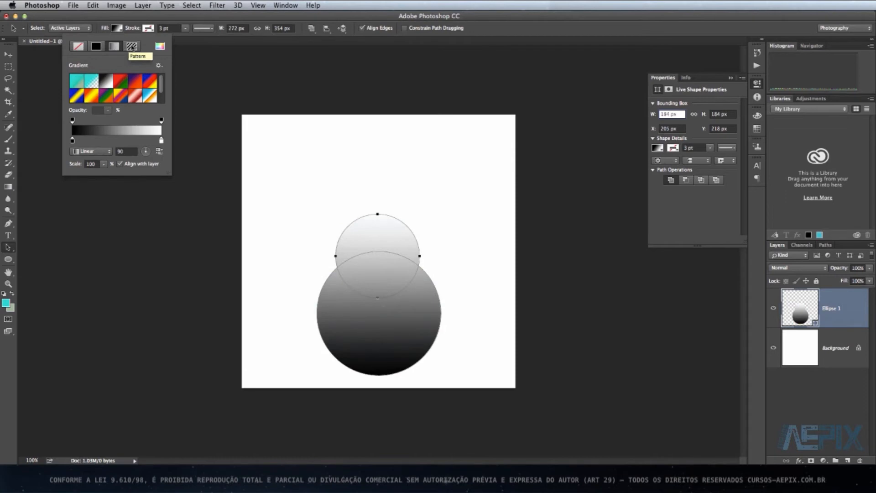
{"action": "left_click", "coordinate": [133, 46]}
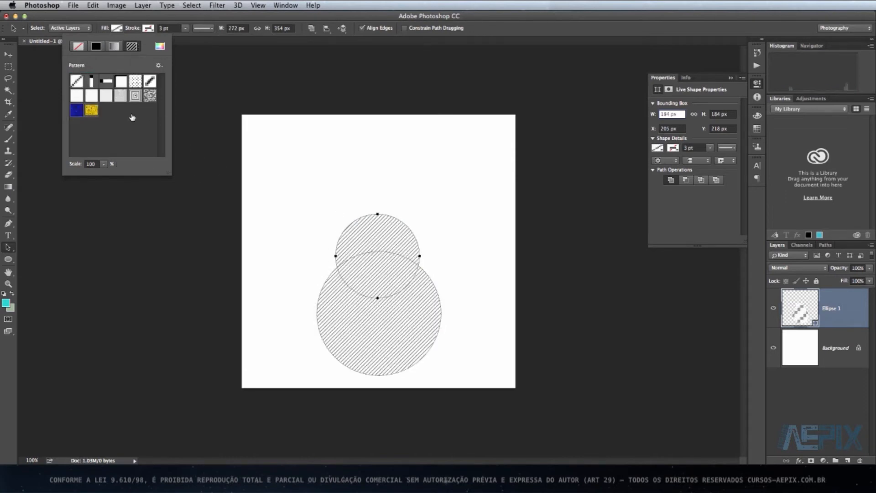
{"action": "left_click", "coordinate": [149, 96]}
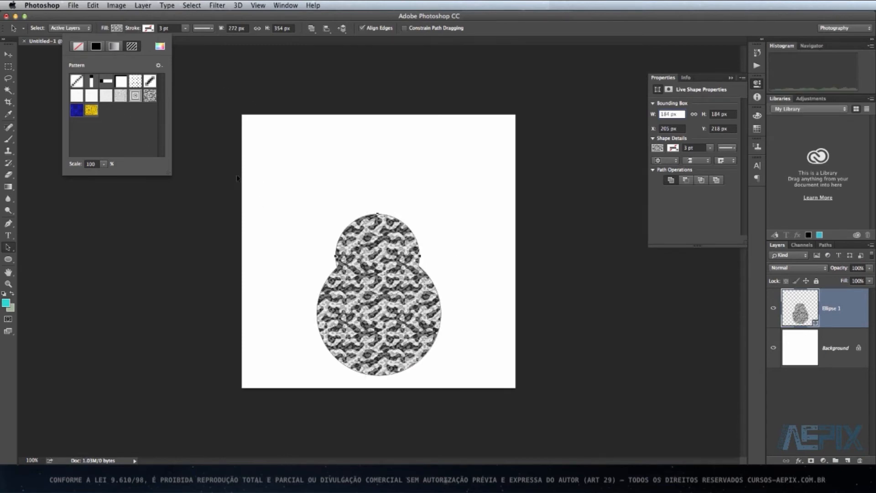
Step: Fill the combined circles with a custom medium blue chosen in the Color Picker
{"action": "left_click", "coordinate": [160, 47]}
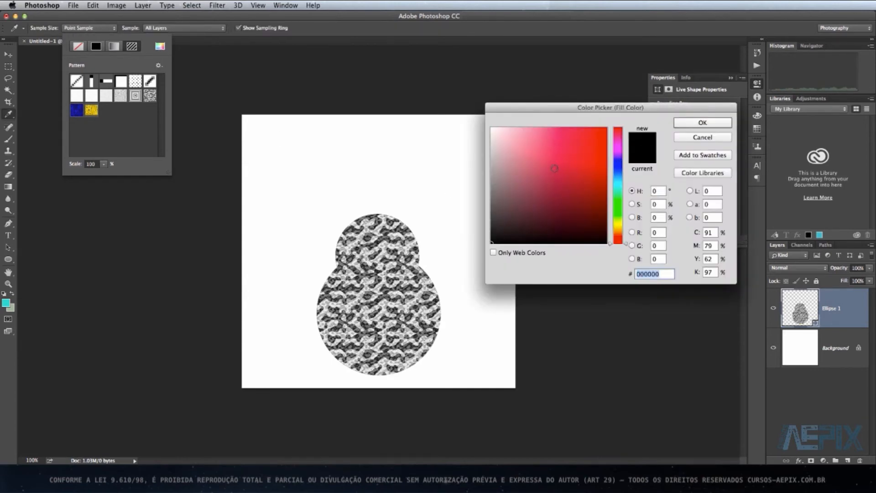
{"action": "left_click", "coordinate": [621, 174]}
{"action": "left_click_drag", "start_coordinate": [562, 157], "coordinate": [564, 147]}
{"action": "left_click", "coordinate": [687, 121]}
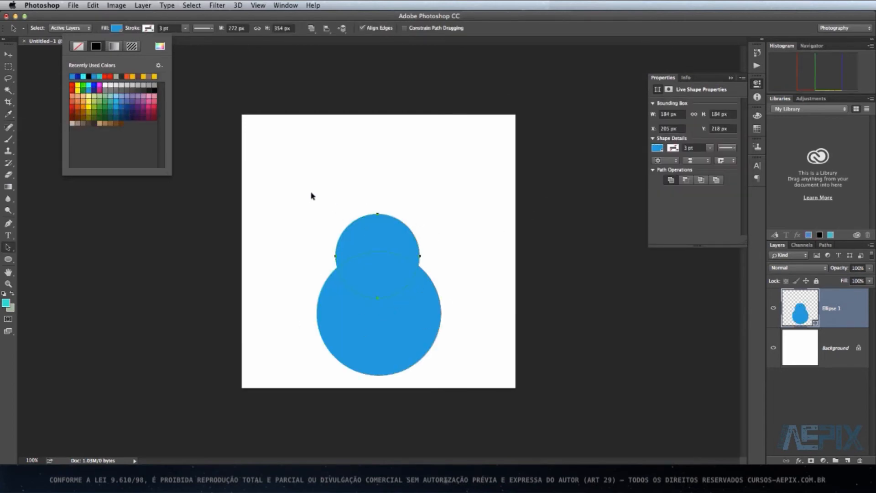
{"action": "left_click", "coordinate": [121, 28]}
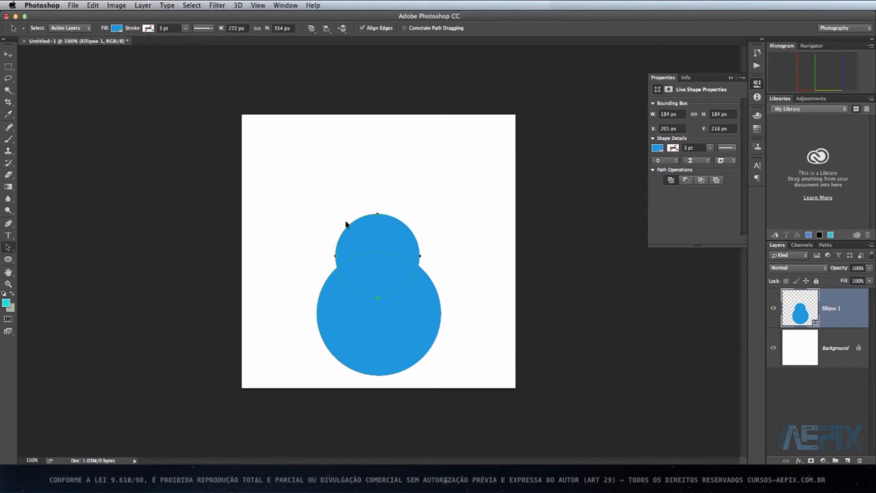
Step: Give the combined circles a solid cyan stroke with a width of 15.1 pt
{"action": "left_click", "coordinate": [149, 29]}
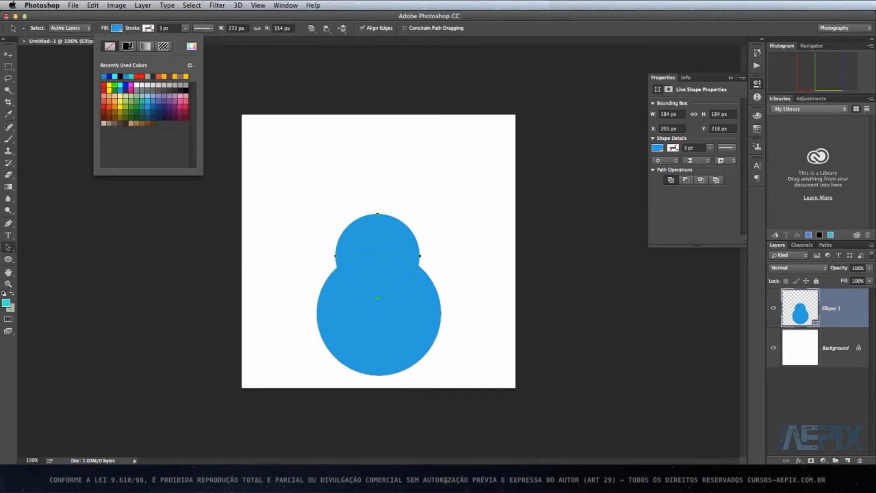
{"action": "left_click", "coordinate": [131, 47]}
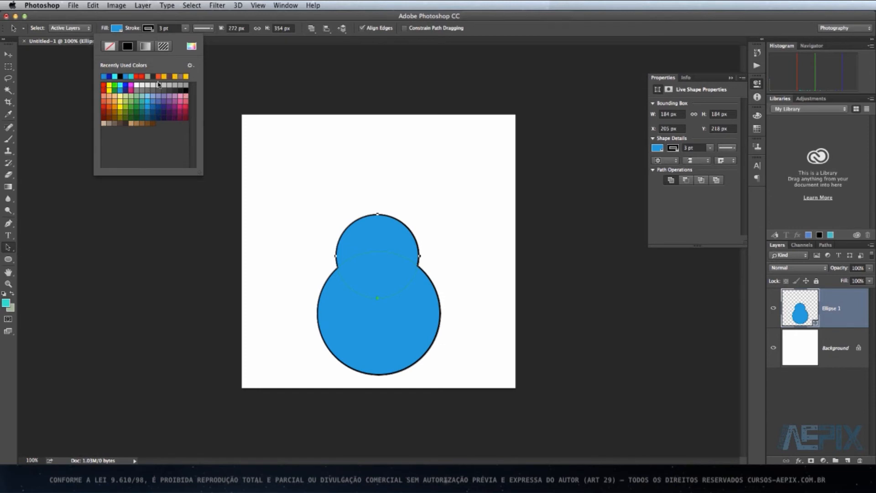
{"action": "left_click", "coordinate": [118, 75]}
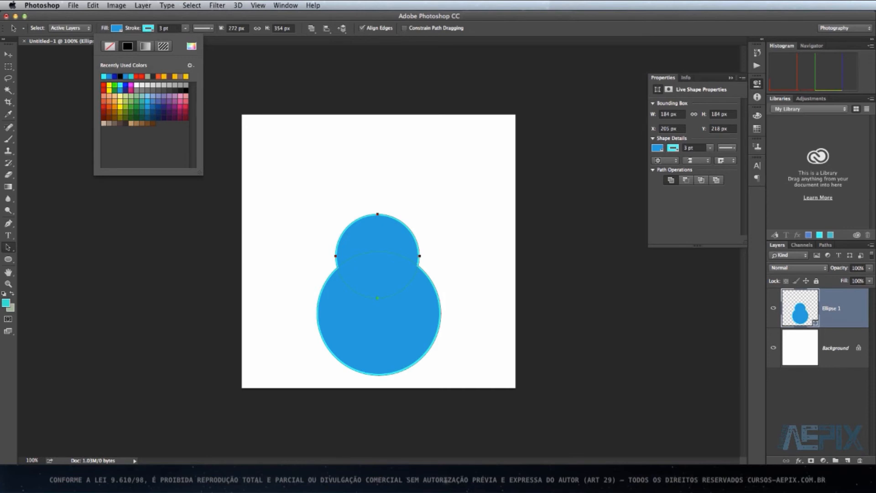
{"action": "left_click", "coordinate": [186, 28]}
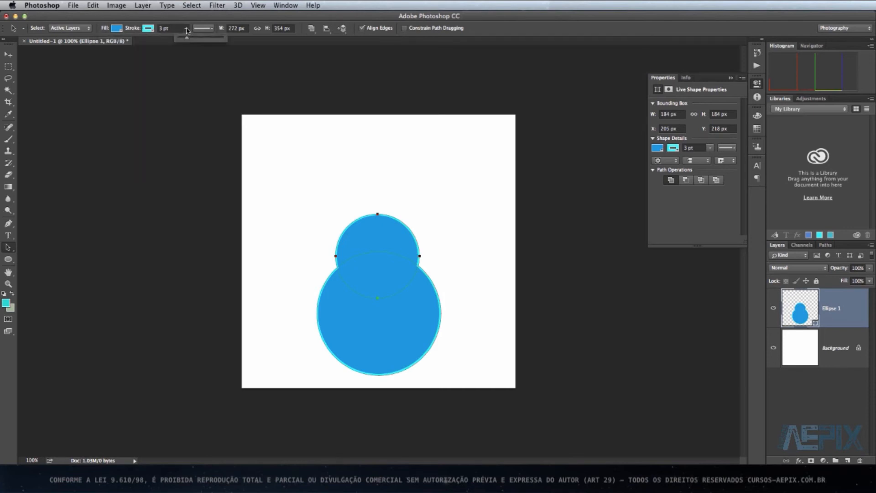
{"action": "left_click_drag", "start_coordinate": [187, 39], "coordinate": [196, 40]}
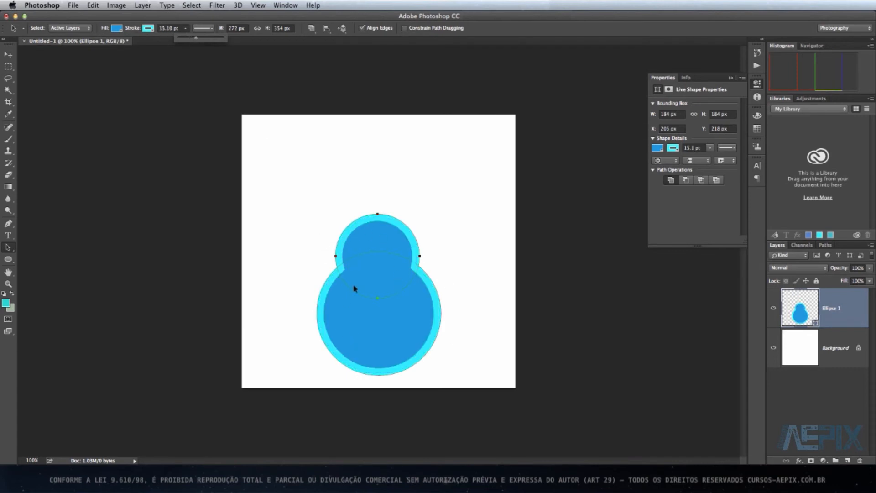
Step: Try the dashed and dotted stroke styles on the shape, returning to the continuous line
{"action": "left_click", "coordinate": [212, 31]}
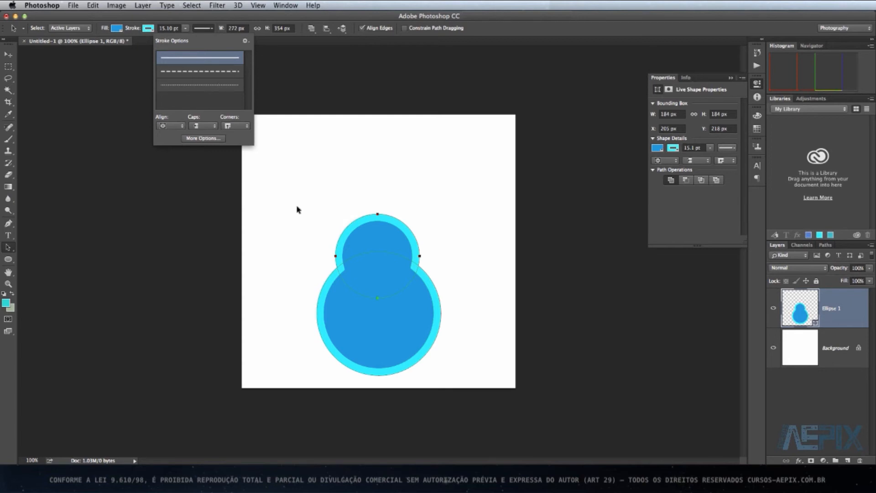
{"action": "left_click", "coordinate": [184, 72]}
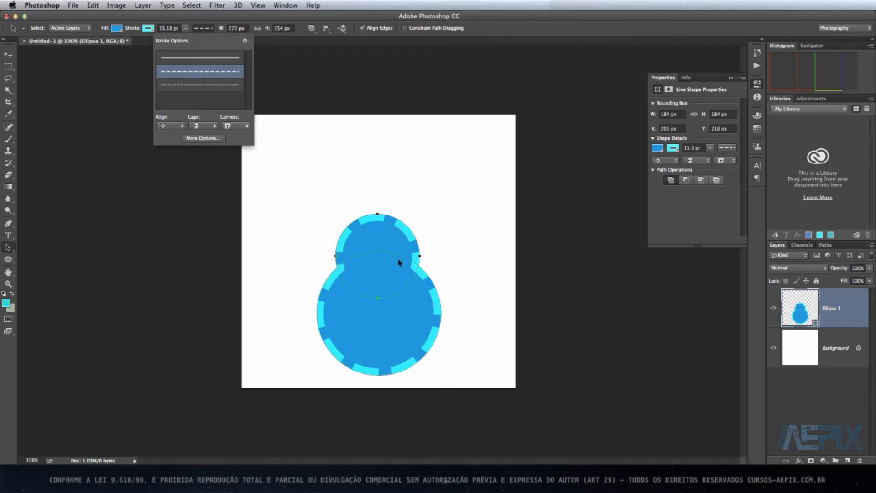
{"action": "left_click", "coordinate": [213, 86]}
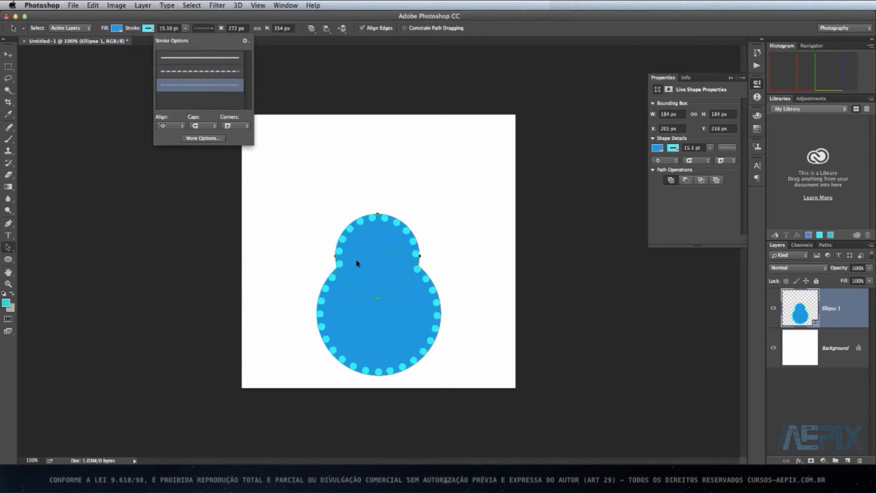
{"action": "left_click", "coordinate": [218, 60]}
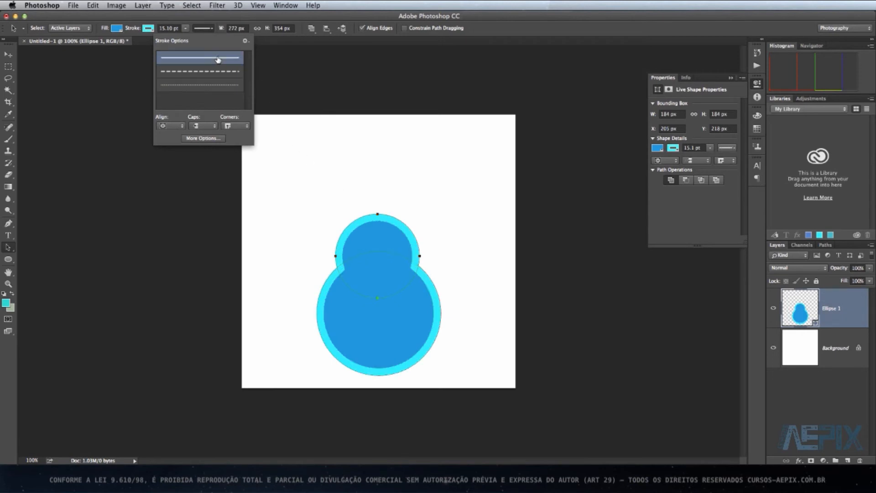
{"action": "left_click", "coordinate": [213, 30]}
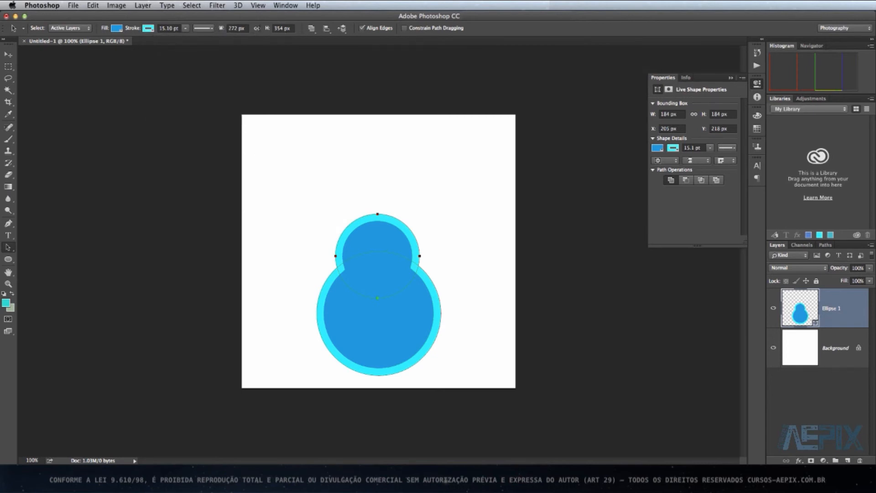
Step: Resize the combined shape to 374 px wide by 426 px high and move it to about the middle of the canvas
{"action": "left_click_drag", "start_coordinate": [224, 30], "coordinate": [269, 31]}
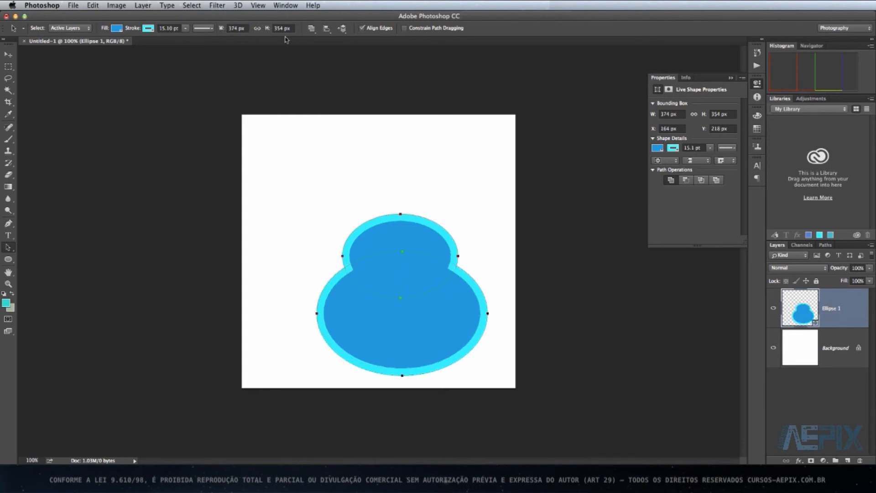
{"action": "left_click_drag", "start_coordinate": [267, 30], "coordinate": [301, 31]}
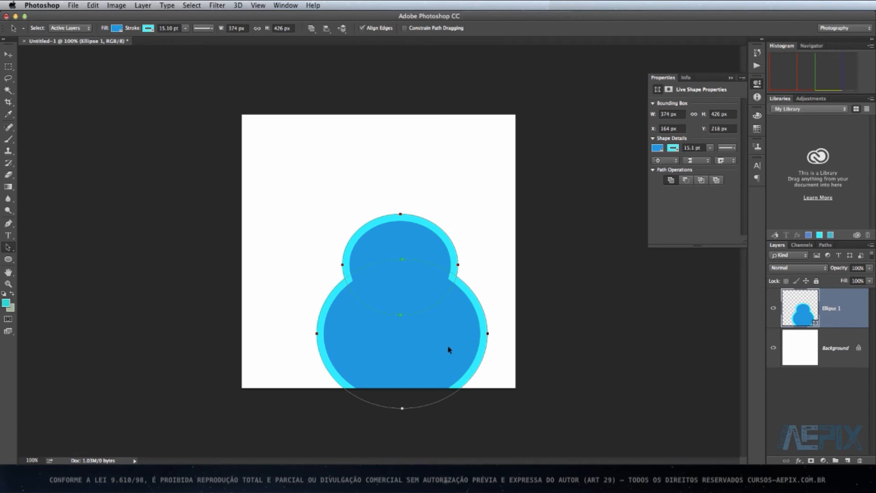
{"action": "left_click_drag", "start_coordinate": [414, 340], "coordinate": [395, 298]}
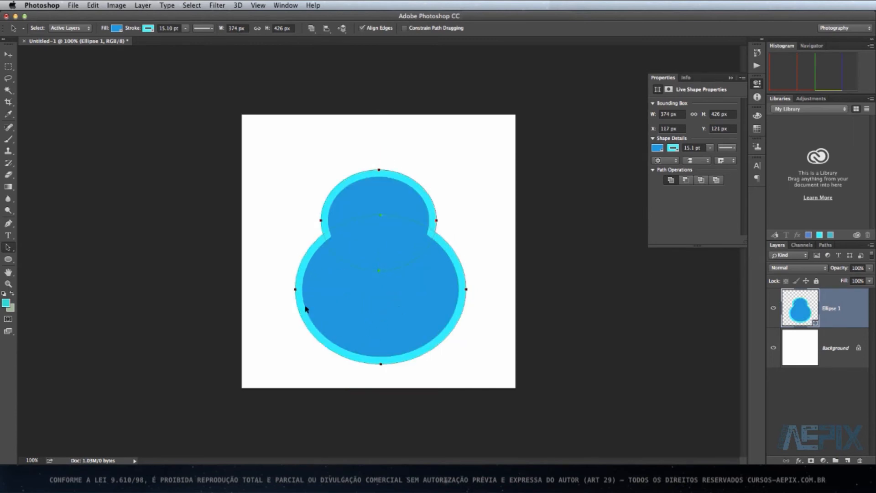
Step: Activate the Direct Selection tool, deselect the paths and select only the lower ellipse's path
{"action": "left_click", "coordinate": [9, 248]}
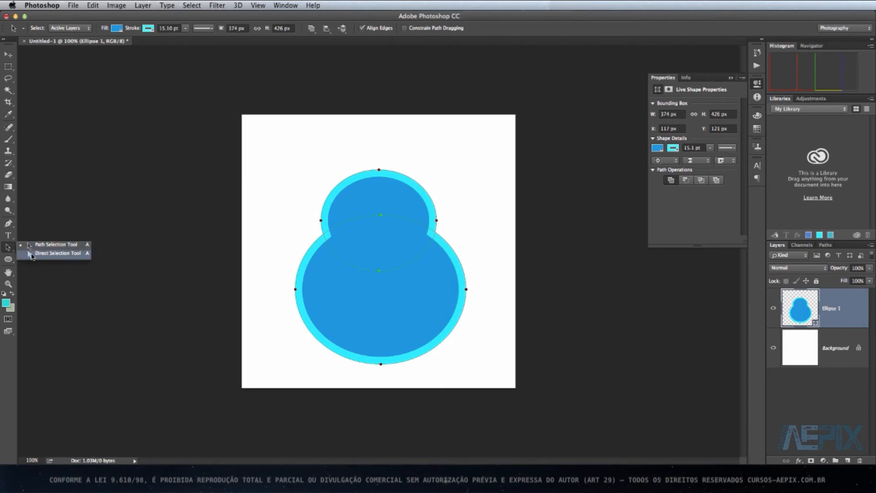
{"action": "left_click", "coordinate": [40, 255]}
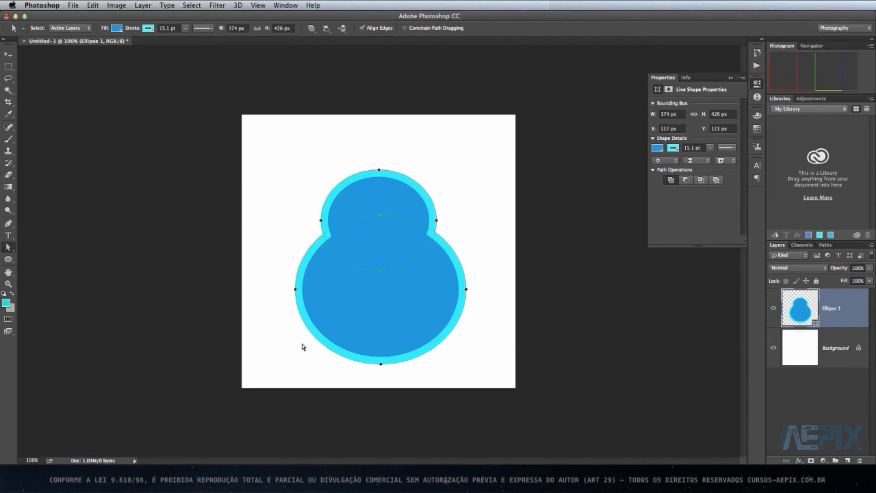
{"action": "left_click", "coordinate": [479, 200]}
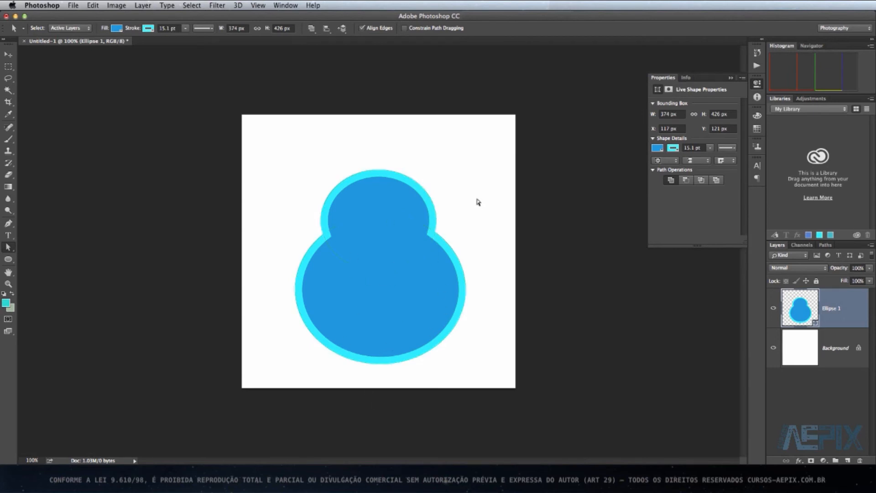
{"action": "left_click", "coordinate": [459, 274]}
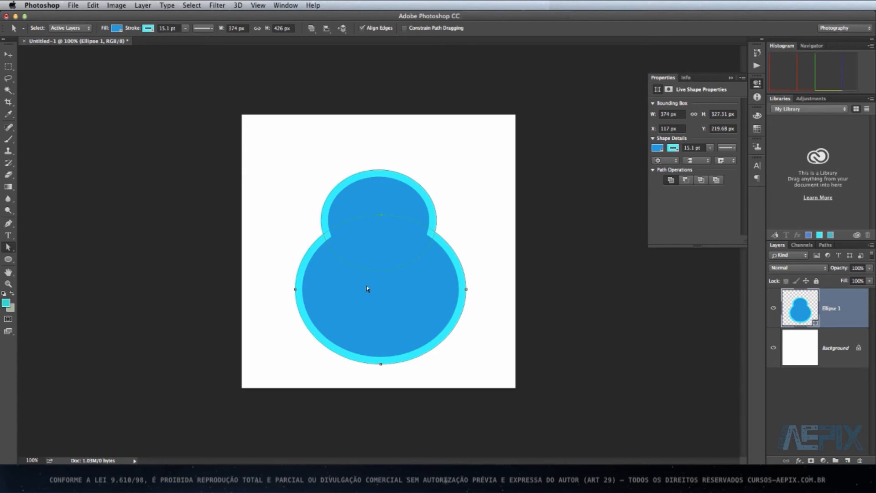
Step: Try adjusting the upper direction handle of the lower ellipse's left anchor point, declining the conversion to a regular path
{"action": "left_click", "coordinate": [295, 290]}
{"action": "mouse_move", "coordinate": [296, 250]}
{"action": "left_mouse_down"}
{"action": "mouse_move", "coordinate": [266, 252]}
{"action": "mouse_move", "coordinate": [300, 252]}
{"action": "mouse_move", "coordinate": [291, 257]}
{"action": "mouse_move", "coordinate": [296, 249]}
{"action": "left_mouse_up"}
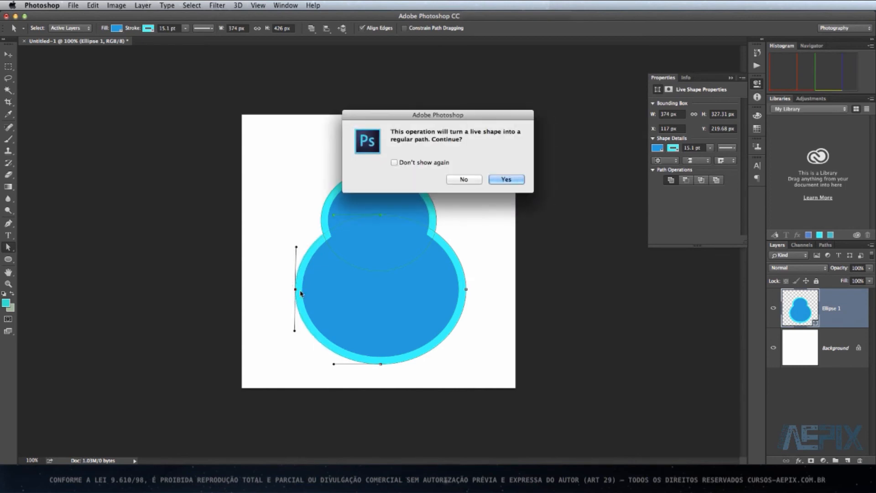
{"action": "left_click", "coordinate": [461, 179]}
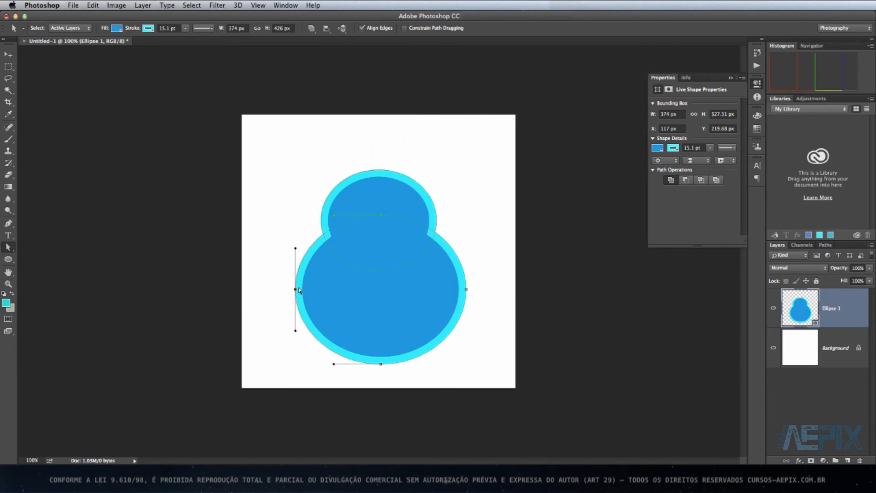
Step: Convert the lower ellipse to a regular path and move its left and right anchor points inward, narrowing the shape to about 260 px
{"action": "left_click_drag", "start_coordinate": [296, 291], "coordinate": [321, 290]}
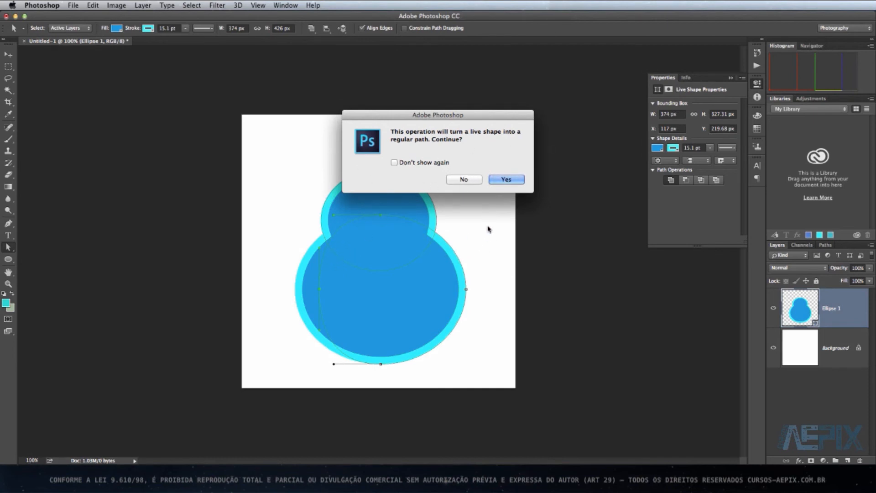
{"action": "left_click", "coordinate": [511, 181]}
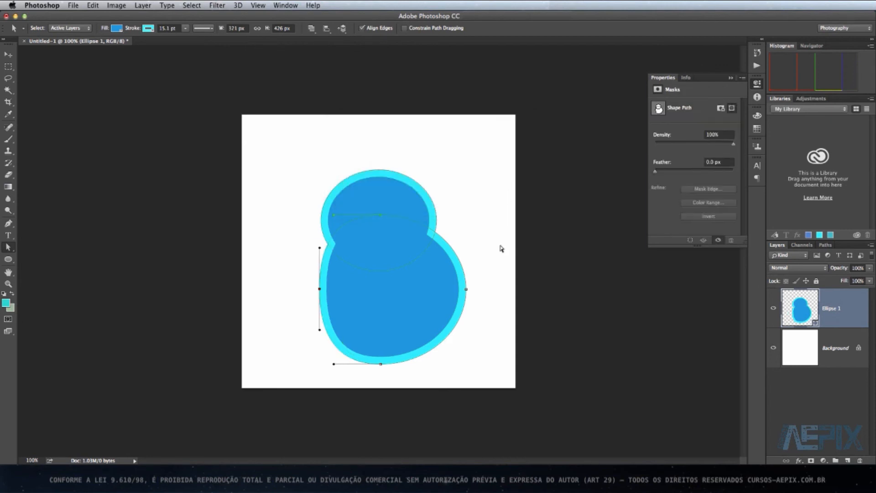
{"action": "left_click", "coordinate": [467, 289]}
{"action": "left_click_drag", "start_coordinate": [467, 290], "coordinate": [439, 290]}
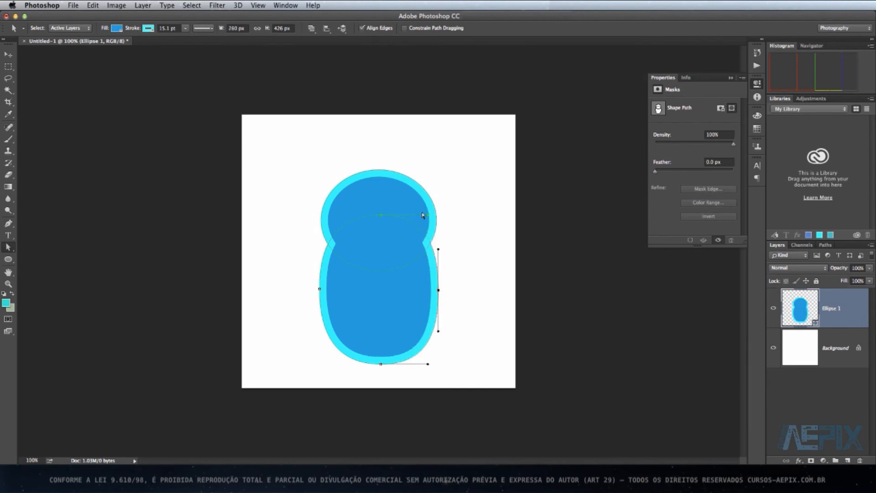
Step: Convert the upper ellipse to a regular path and extend both direction handles of its top anchor point outward, flattening the shape's top
{"action": "left_click", "coordinate": [379, 170]}
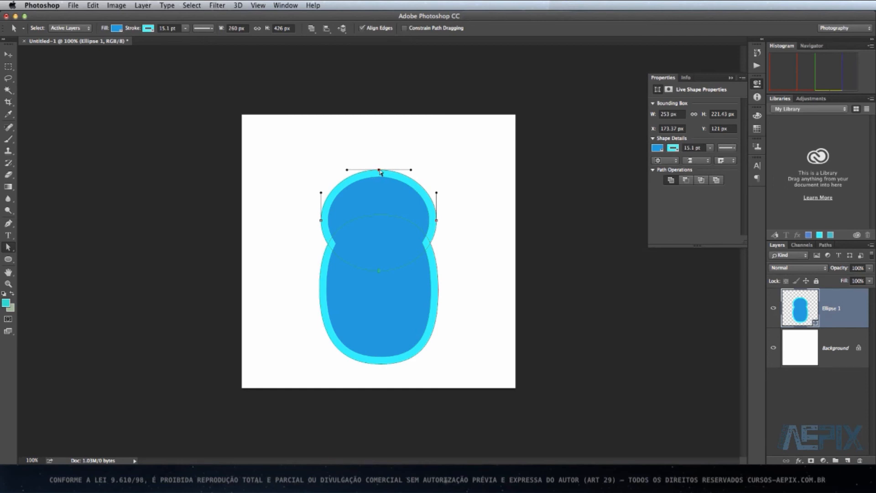
{"action": "left_click_drag", "start_coordinate": [413, 172], "coordinate": [458, 172]}
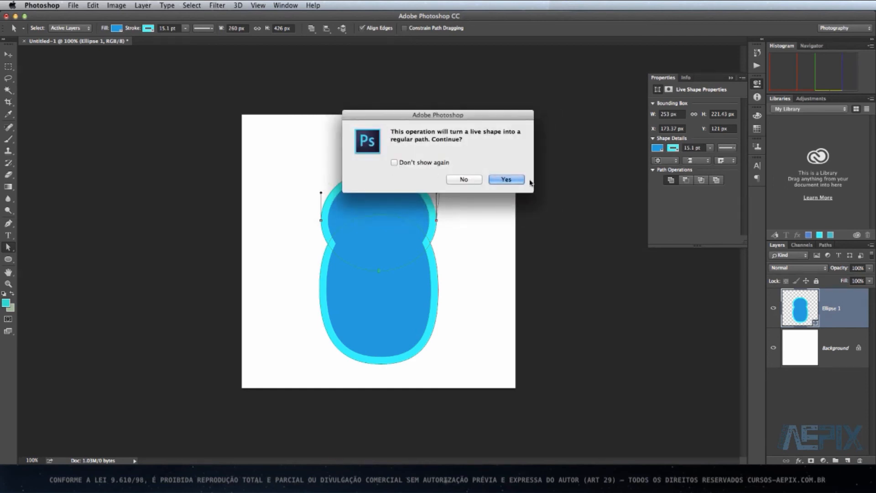
{"action": "left_click", "coordinate": [509, 179]}
{"action": "left_click_drag", "start_coordinate": [347, 172], "coordinate": [297, 172]}
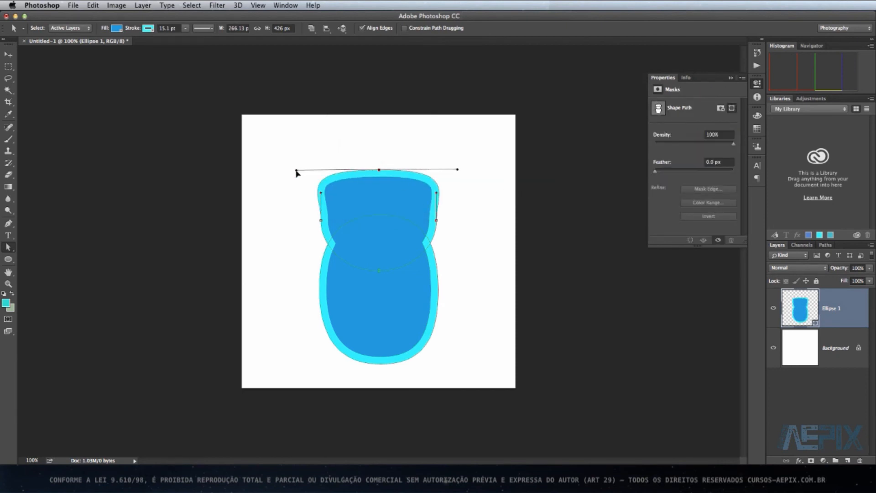
Step: Draw an arrow with the Custom Shape tool above the combined shape, about 215 px wide by 46 px high
{"action": "left_click", "coordinate": [8, 260]}
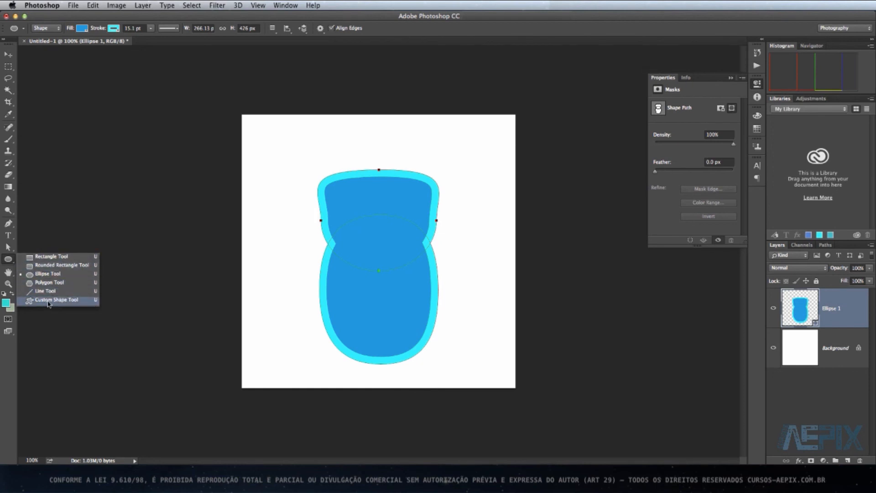
{"action": "left_click", "coordinate": [48, 300]}
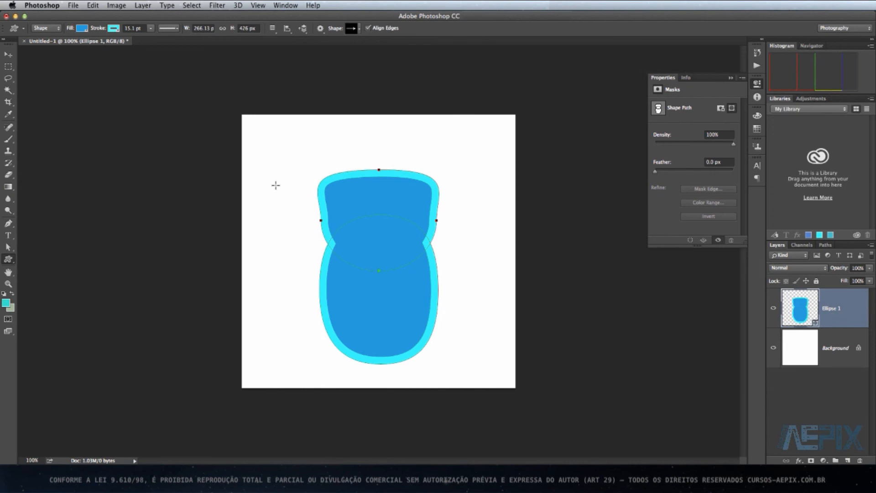
{"action": "left_click_drag", "start_coordinate": [303, 133], "coordinate": [402, 155]}
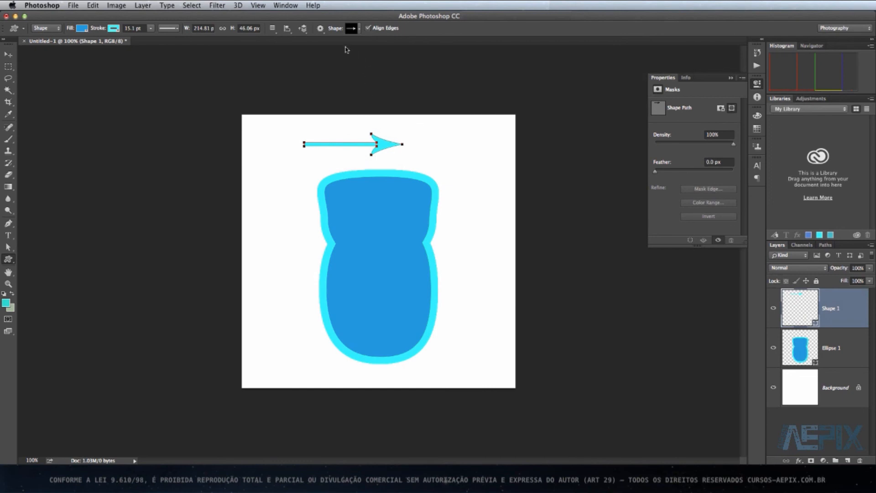
Step: Draw a light bulb custom shape near the canvas's upper right, about 61 px wide by 108 px high
{"action": "left_click", "coordinate": [360, 29]}
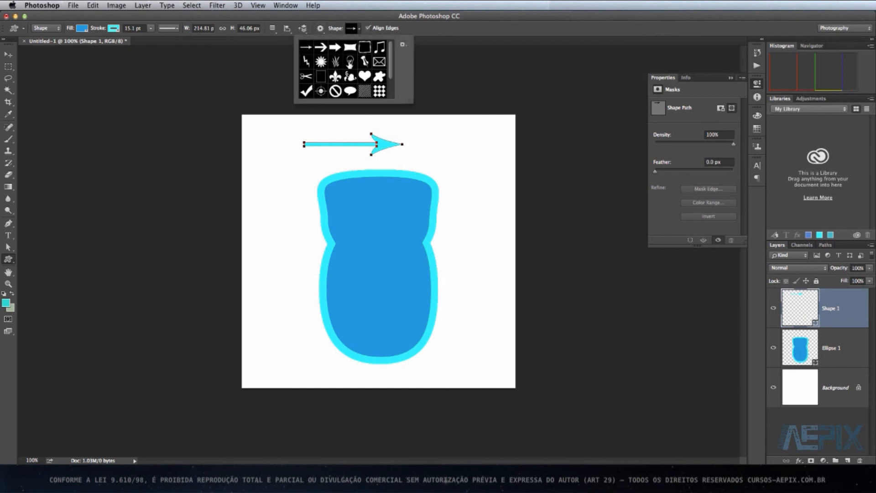
{"action": "left_click", "coordinate": [350, 63]}
{"action": "left_click", "coordinate": [464, 147]}
{"action": "left_click_drag", "start_coordinate": [465, 147], "coordinate": [491, 198]}
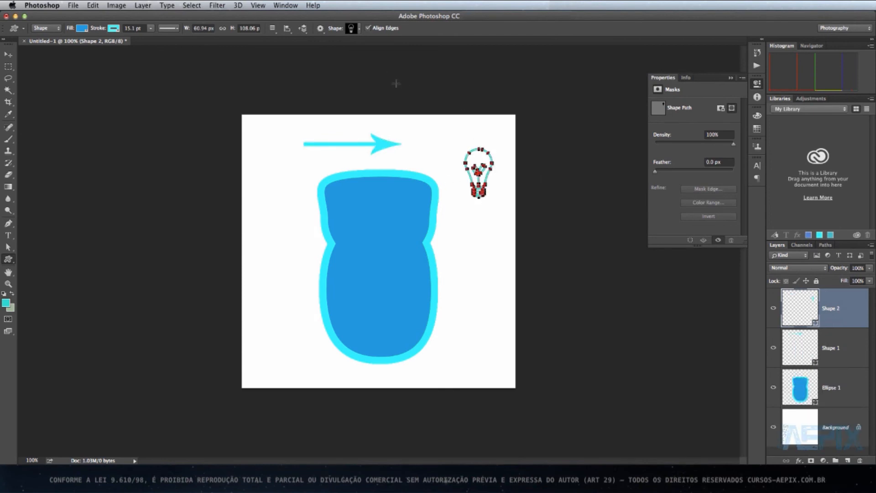
Step: Choose the speech bubble as the custom shape
{"action": "left_click", "coordinate": [360, 30]}
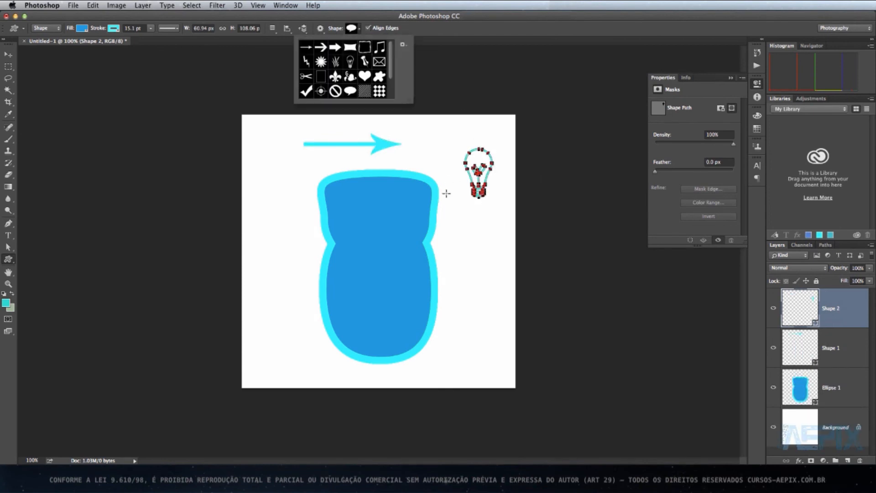